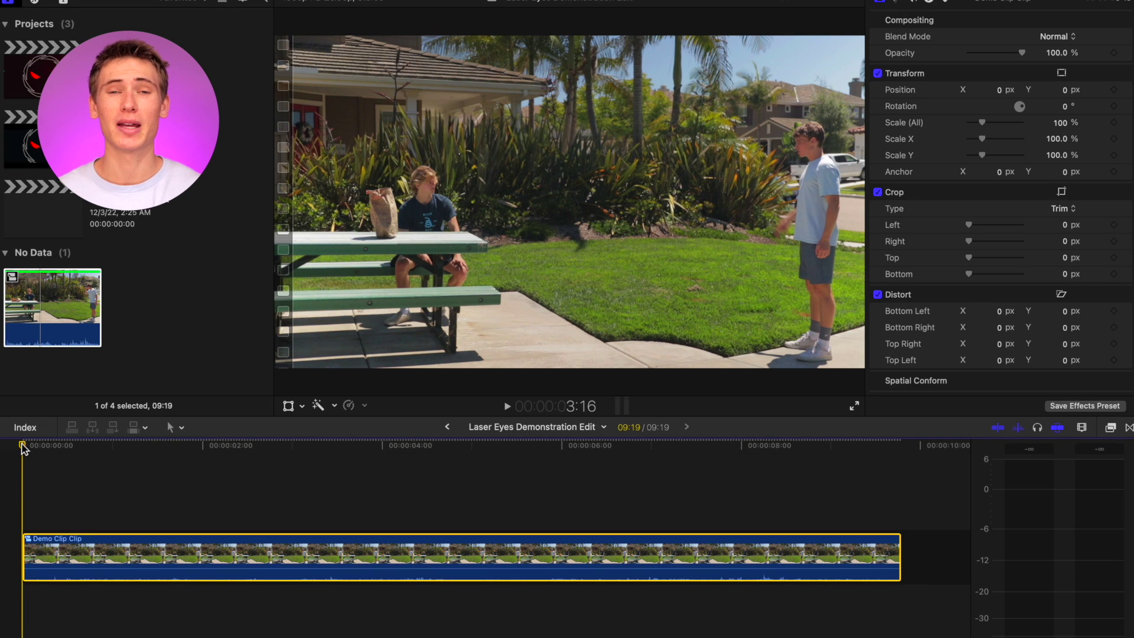
# - Add markers to the demo clip at 00:22 and 01:03 for the start of the laser effect
pyautogui.moveTo(31, 445); pyautogui.dragTo(106, 453)
pyautogui.press('m')
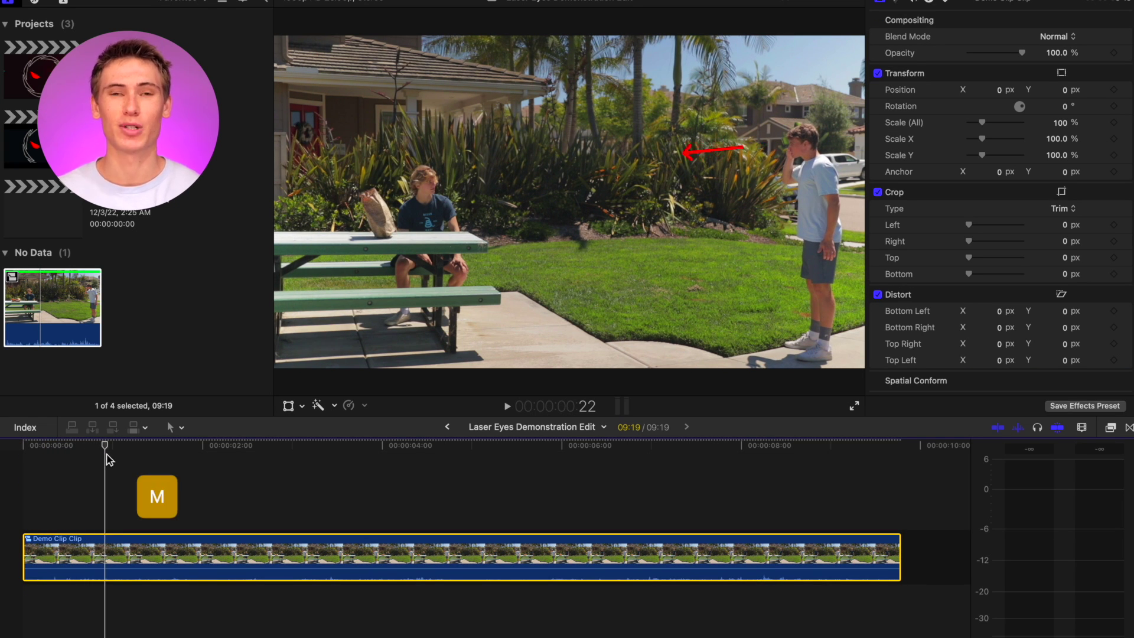
pyautogui.press('space')
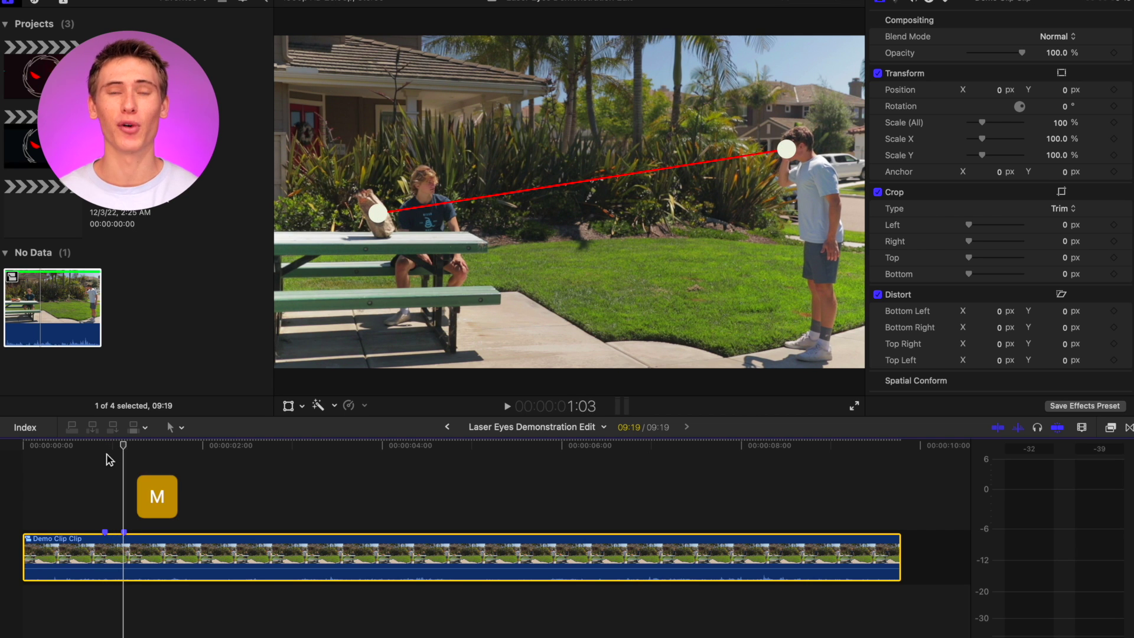
# - Add markers to the demo clip at 05:20 and 06:01 for the end of the laser effect
pyautogui.moveTo(109, 459); pyautogui.dragTo(548, 447)
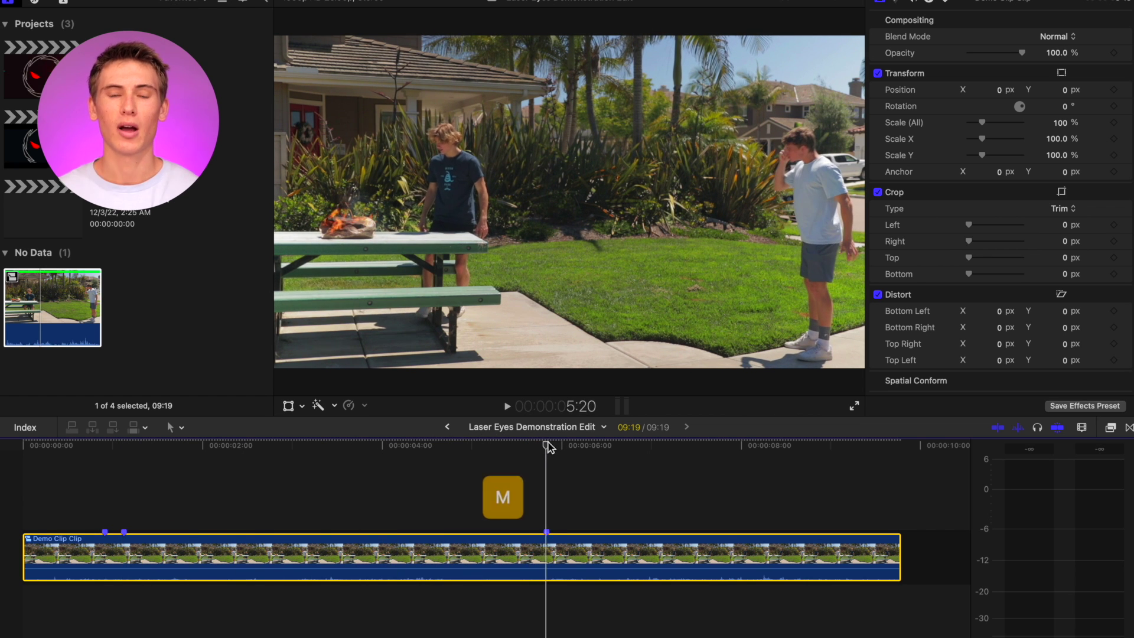
pyautogui.press('Right')
pyautogui.press('Right')
pyautogui.press('Right')
pyautogui.press('Right')
pyautogui.press('Right')
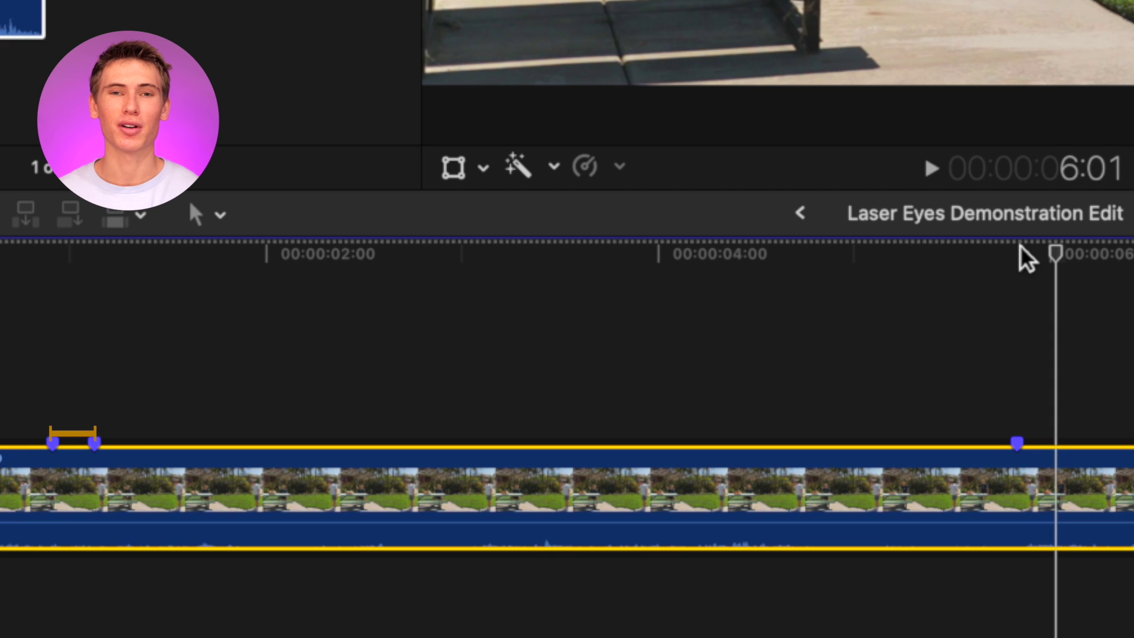
pyautogui.press('m')
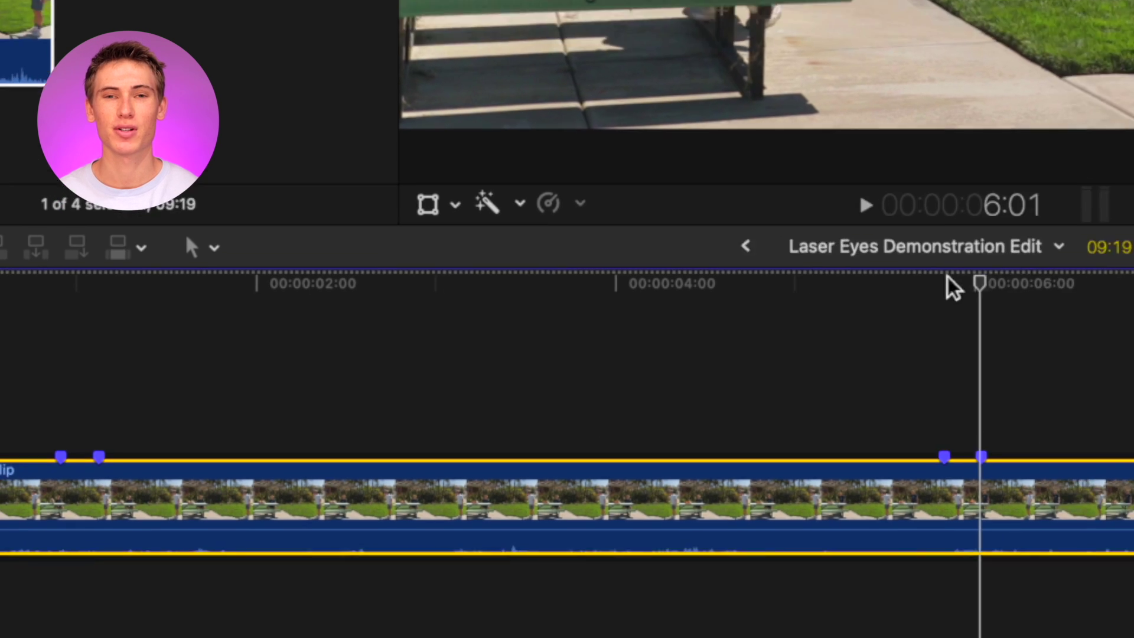
# - Add an object tracker to the demo clip at the first marker, at 00:22
pyautogui.click(106, 559)
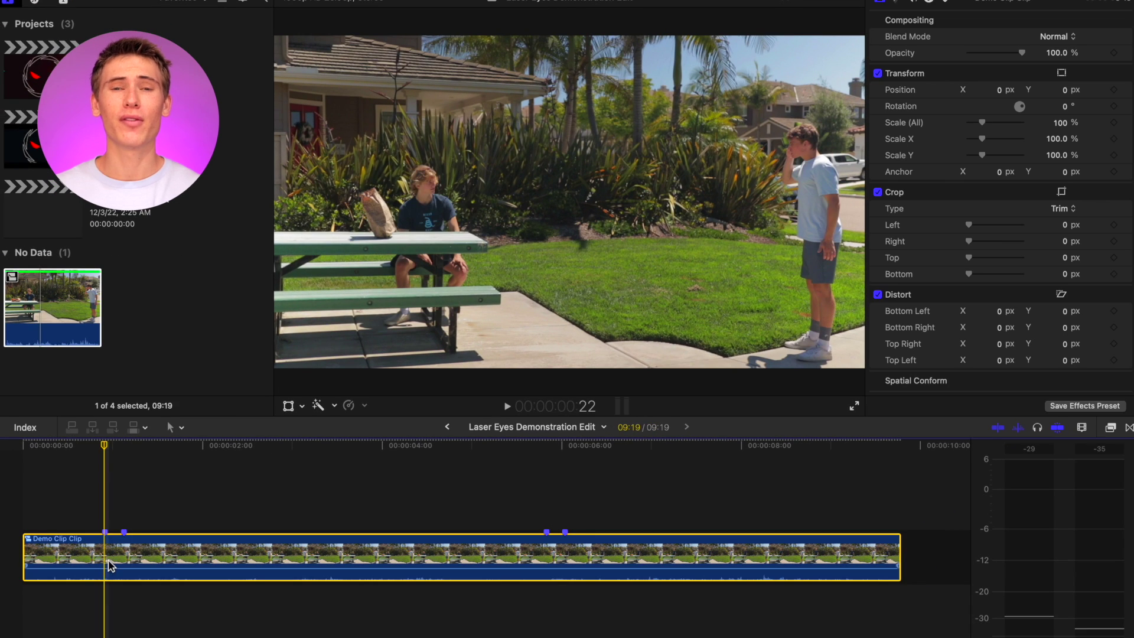
pyautogui.scroll(-2, 984, 245)
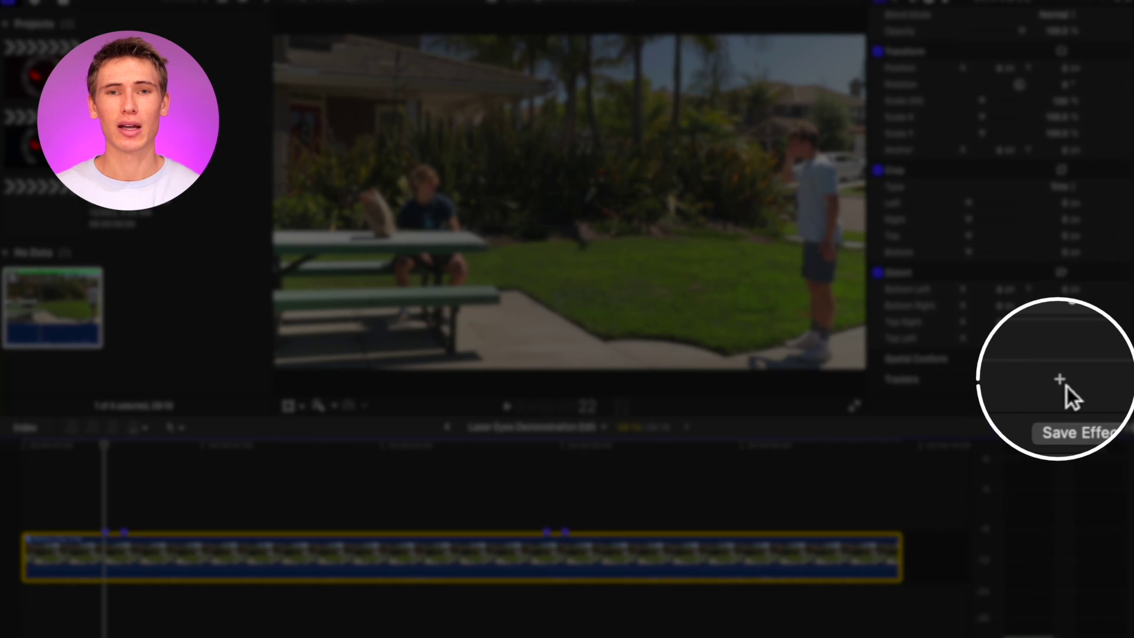
pyautogui.click(1063, 381)
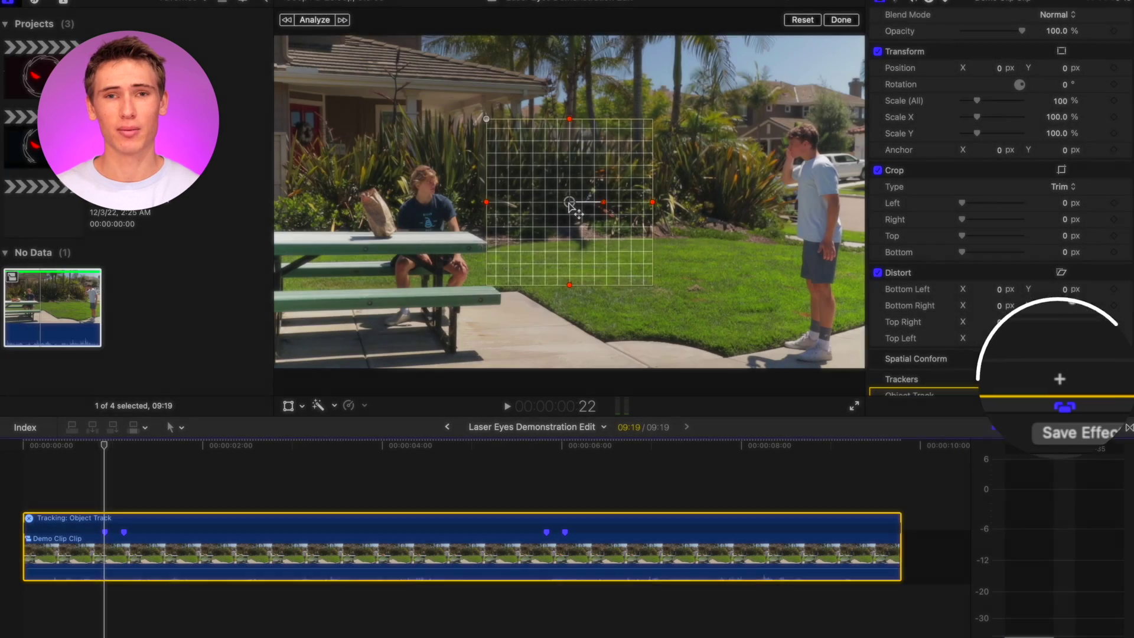
# - Place the tracking shape over the standing man's eyes, checking its fit on an enlarged view
pyautogui.moveTo(571, 205); pyautogui.dragTo(788, 145)
pyautogui.click(792, 4)
pyautogui.click(804, 148)
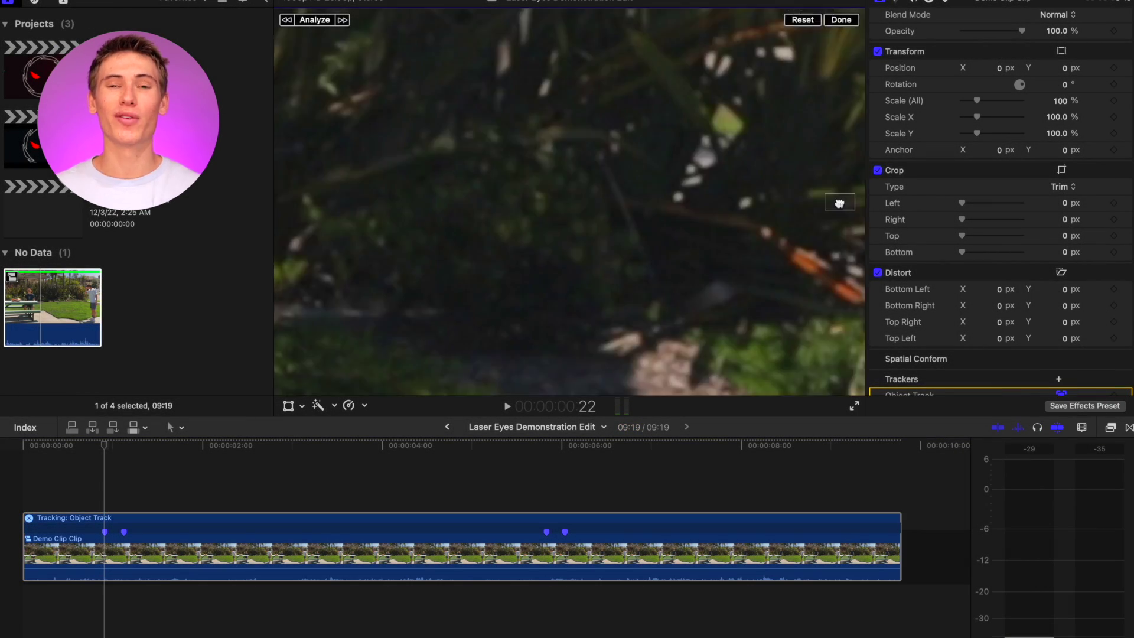
pyautogui.moveTo(839, 202); pyautogui.dragTo(850, 198)
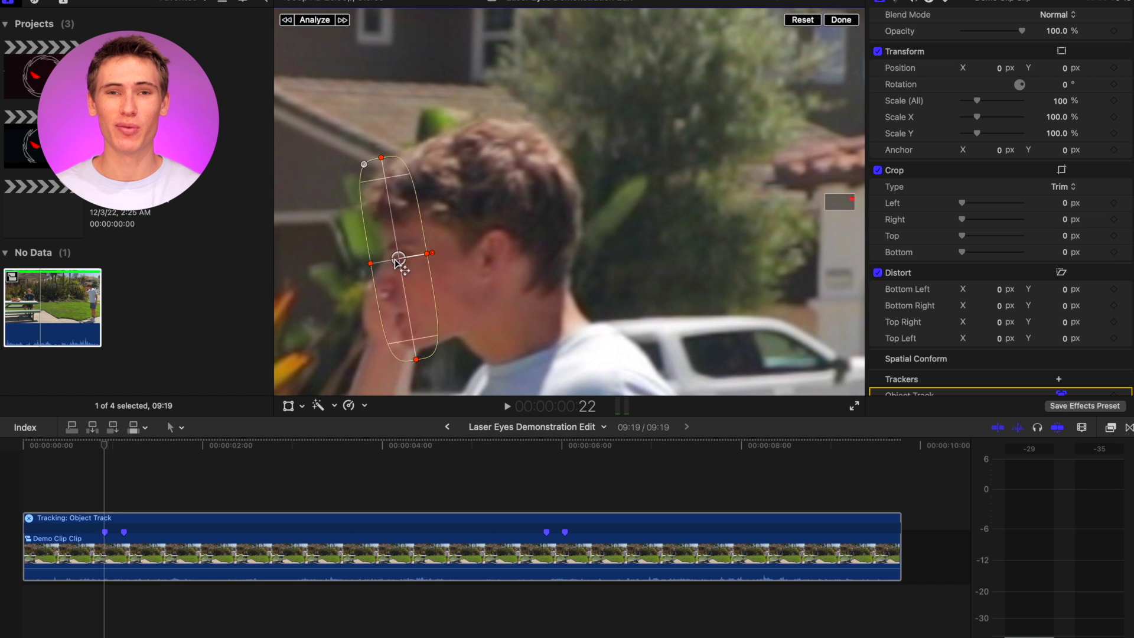
# - Analyze the object track forward from the first marker and remove the tracking data after the third marker
pyautogui.click(342, 19)
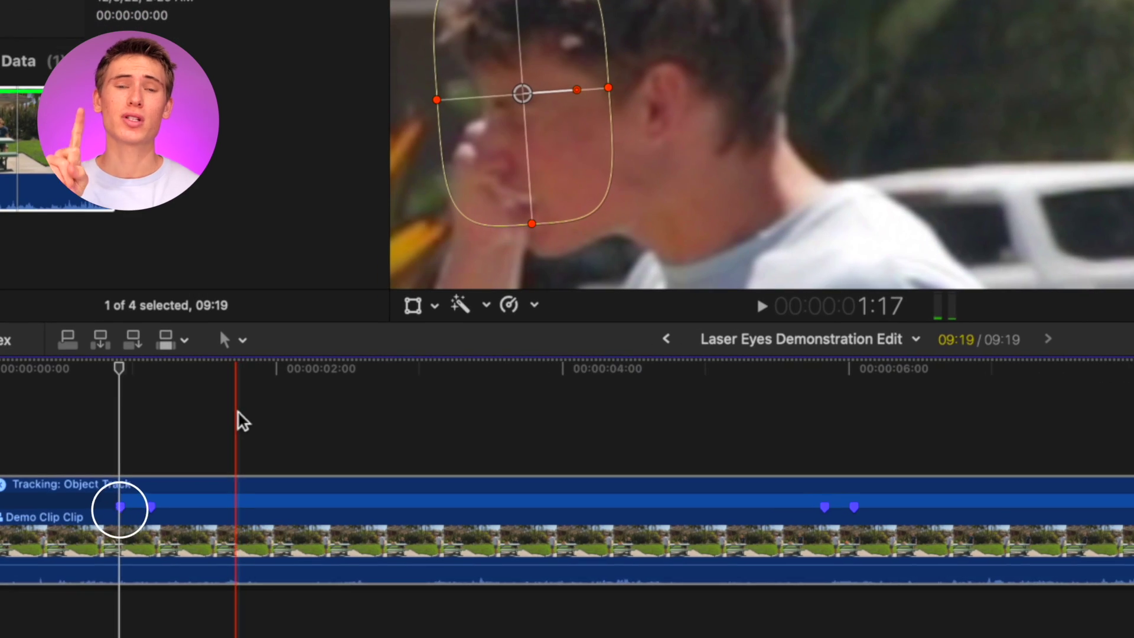
pyautogui.click(178, 471)
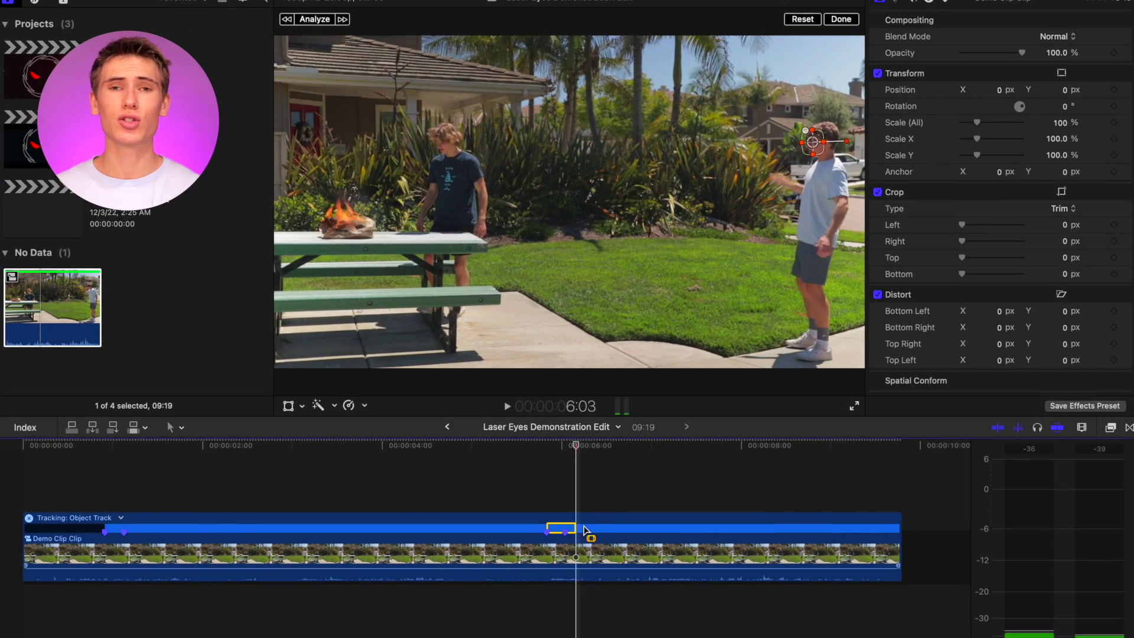
pyautogui.click(932, 500)
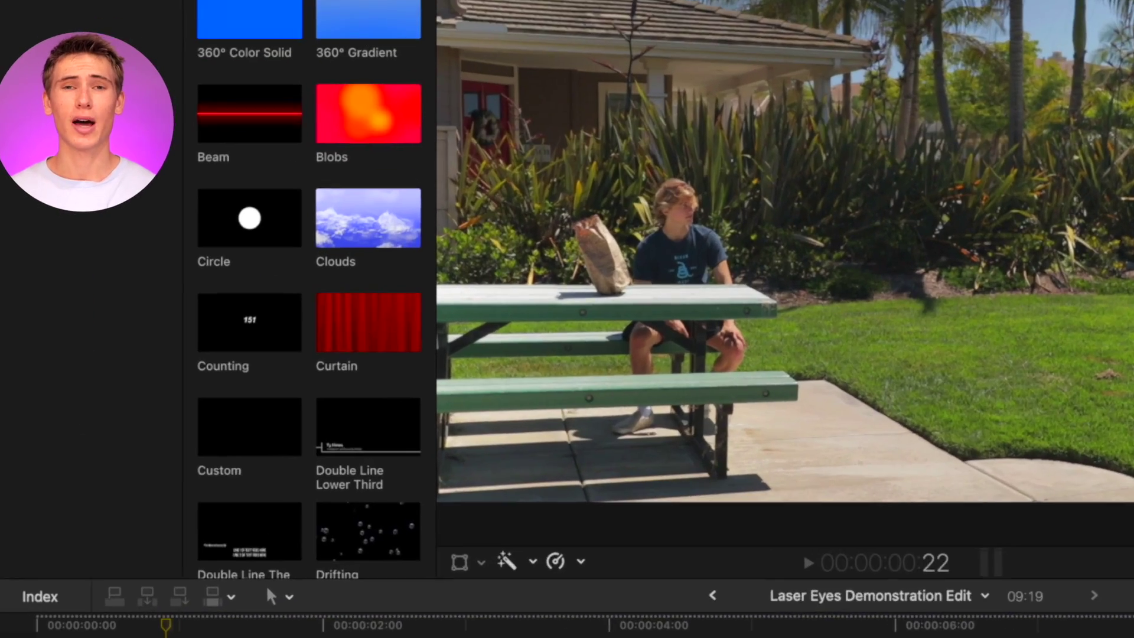
# - Place the Beam generator above the clip from the first marker and trim its end near the fourth marker, at 06:02
pyautogui.moveTo(246, 119); pyautogui.dragTo(175, 637)
pyautogui.moveTo(110, 468); pyautogui.dragTo(563, 465)
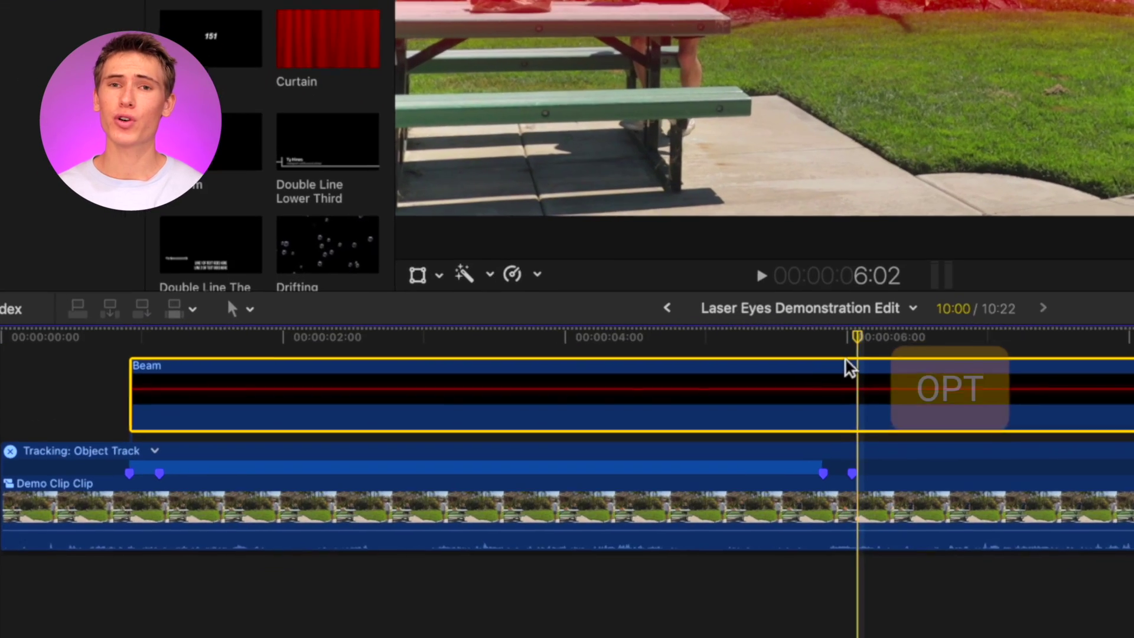
pyautogui.hotkey('alt', ']')
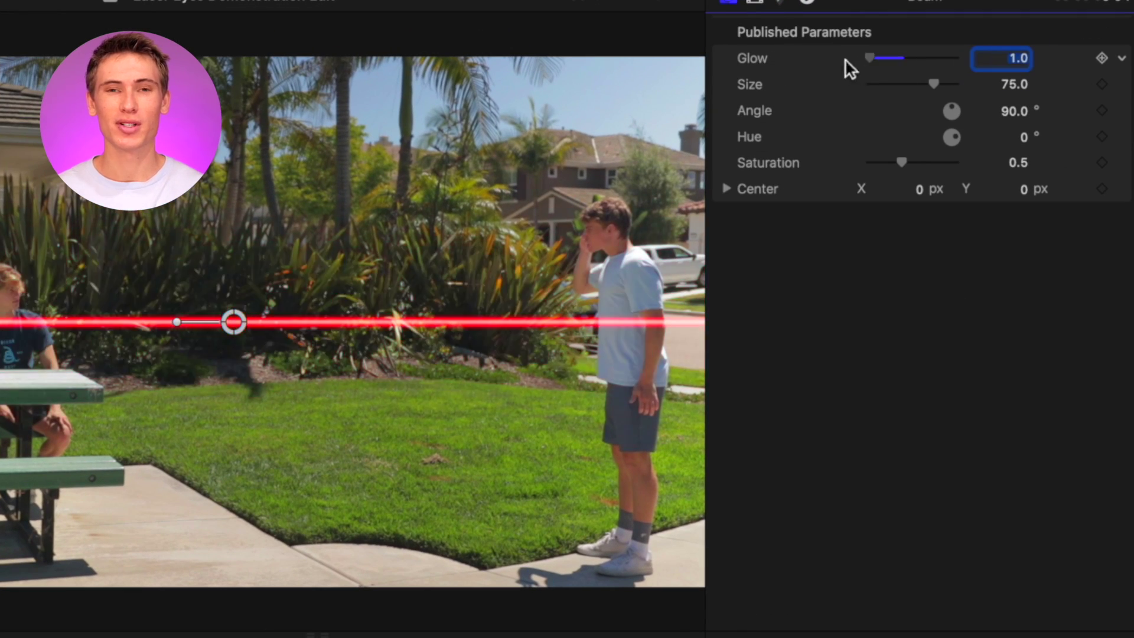
# - Set the beam's glow to 1.0, its size to 62.48 and its hue to 360°
pyautogui.moveTo(933, 84); pyautogui.dragTo(922, 84)
pyautogui.moveTo(959, 136)
pyautogui.mouseDown()
pyautogui.moveTo(943, 134)
pyautogui.moveTo(962, 157)
pyautogui.moveTo(971, 133)
pyautogui.mouseUp()
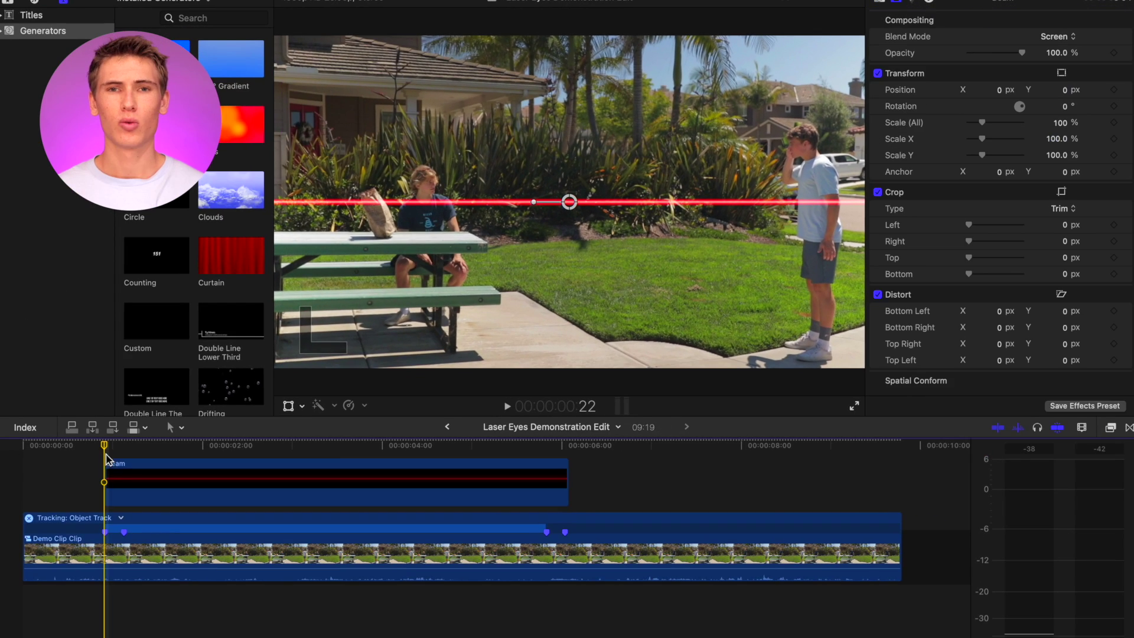
# - Turn on Transform for the Beam clip and set its anchor X to 819 px
pyautogui.click(128, 477)
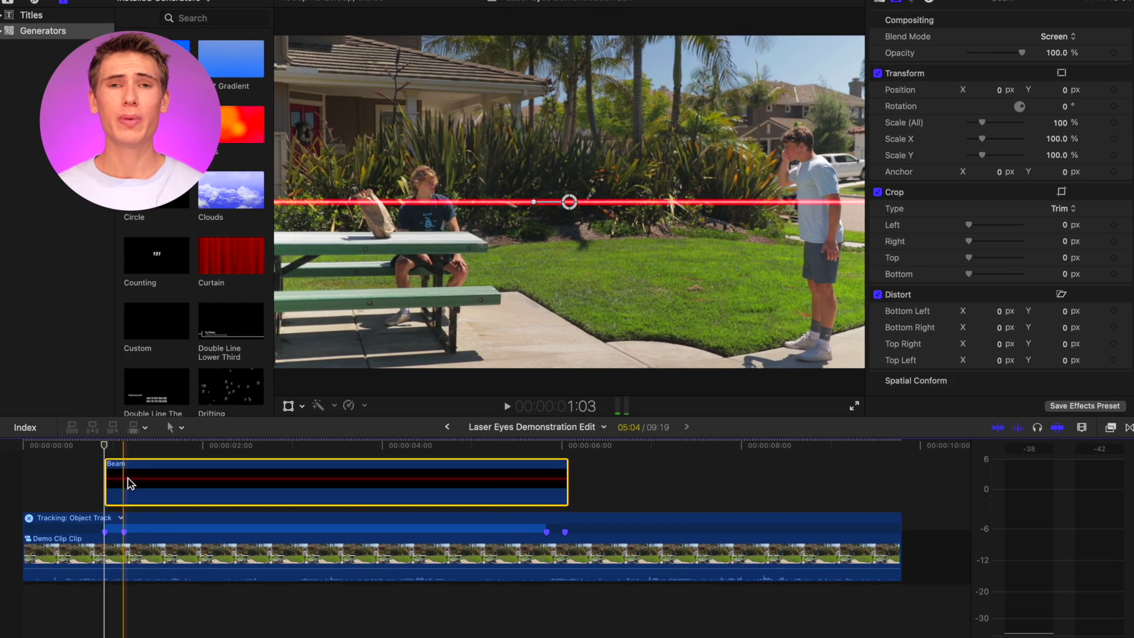
pyautogui.click(289, 407)
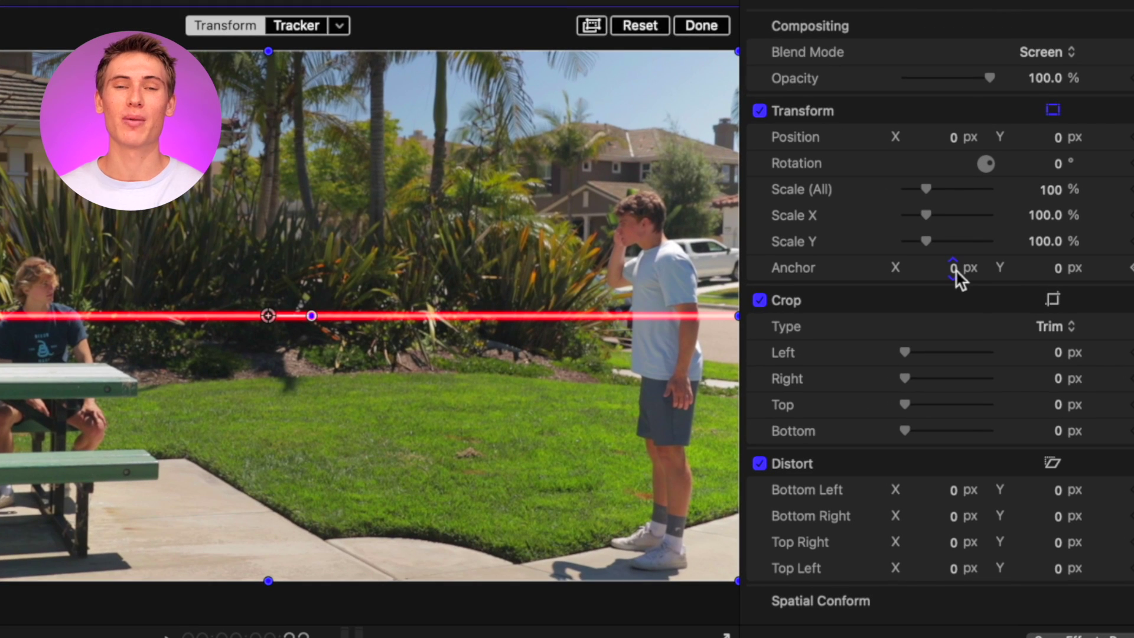
pyautogui.moveTo(1002, 174); pyautogui.dragTo(1003, 172)
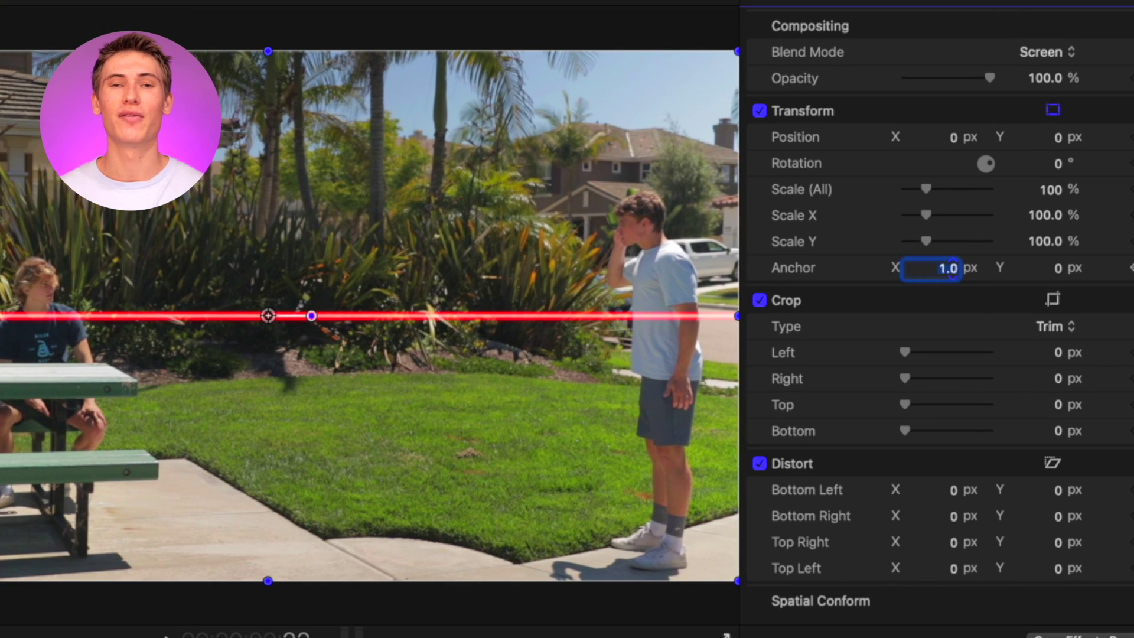
pyautogui.moveTo(952, 273); pyautogui.dragTo(952, 273)
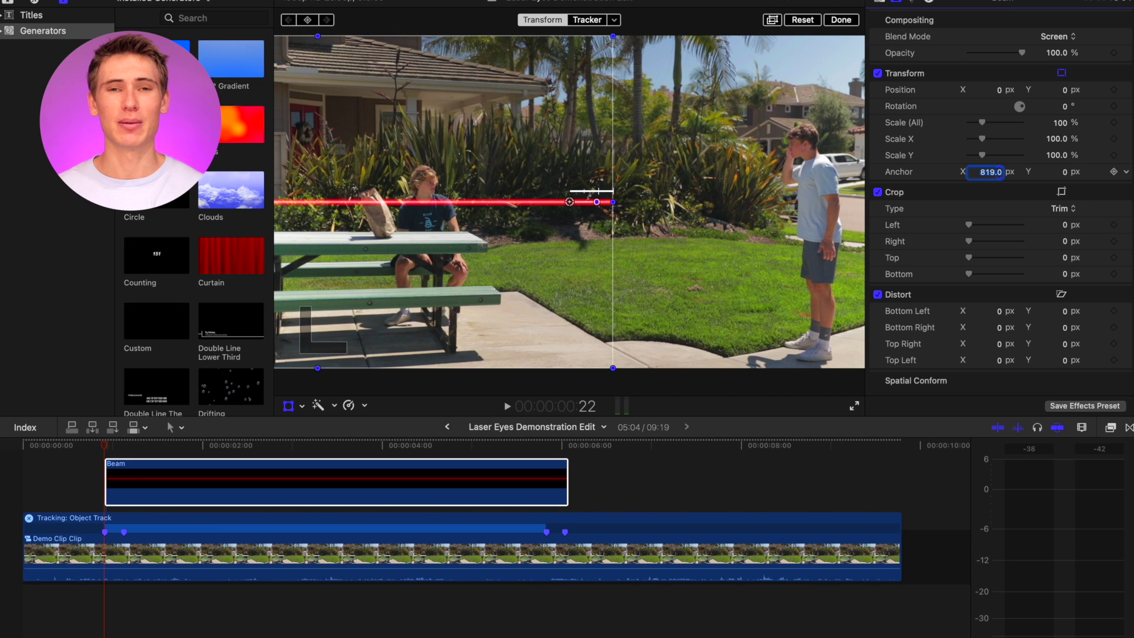
# - Move the beam so its anchor point sits on the standing man's eye, checking the placement at 600% zoom
pyautogui.moveTo(570, 202); pyautogui.dragTo(792, 144)
pyautogui.click(792, 2)
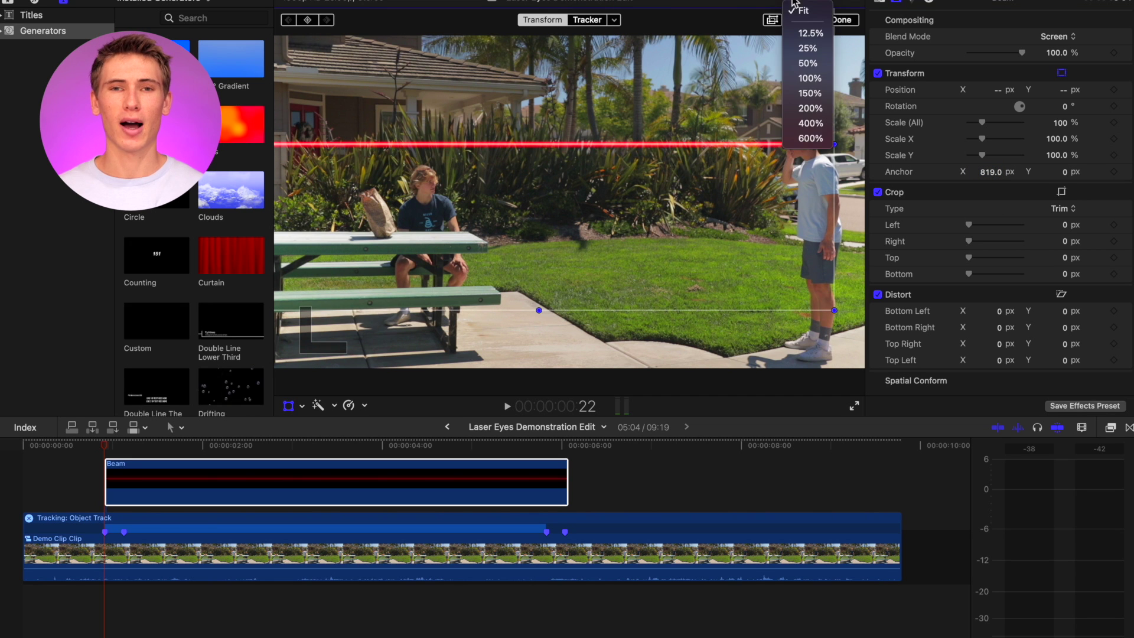
pyautogui.click(809, 138)
pyautogui.hscroll(10, 554, 222)
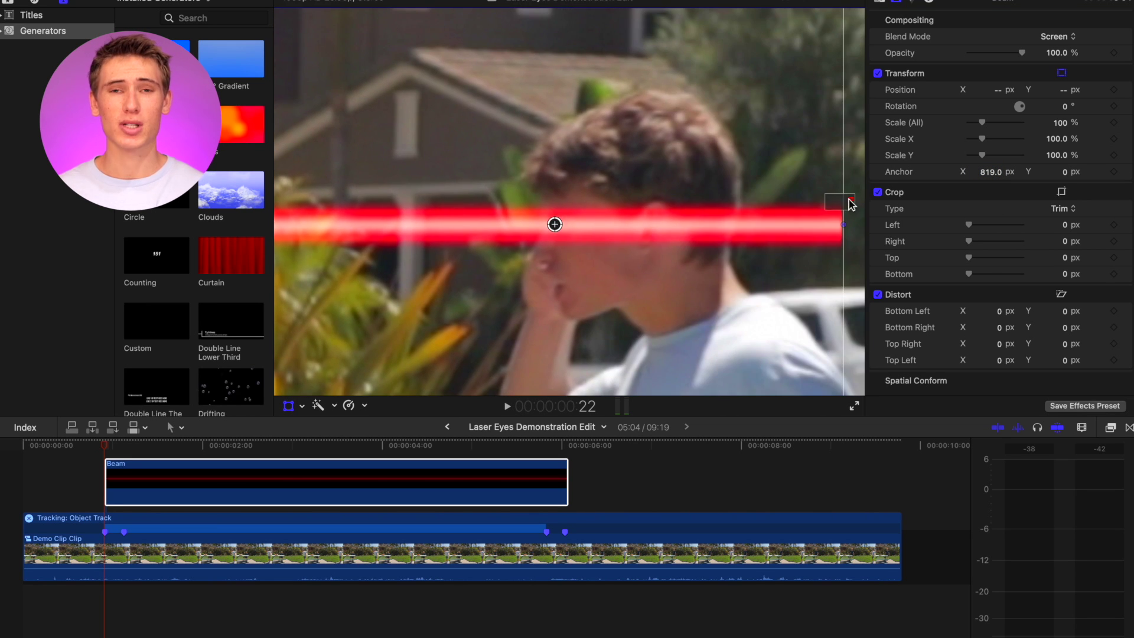
pyautogui.hotkey('shift', 'z')
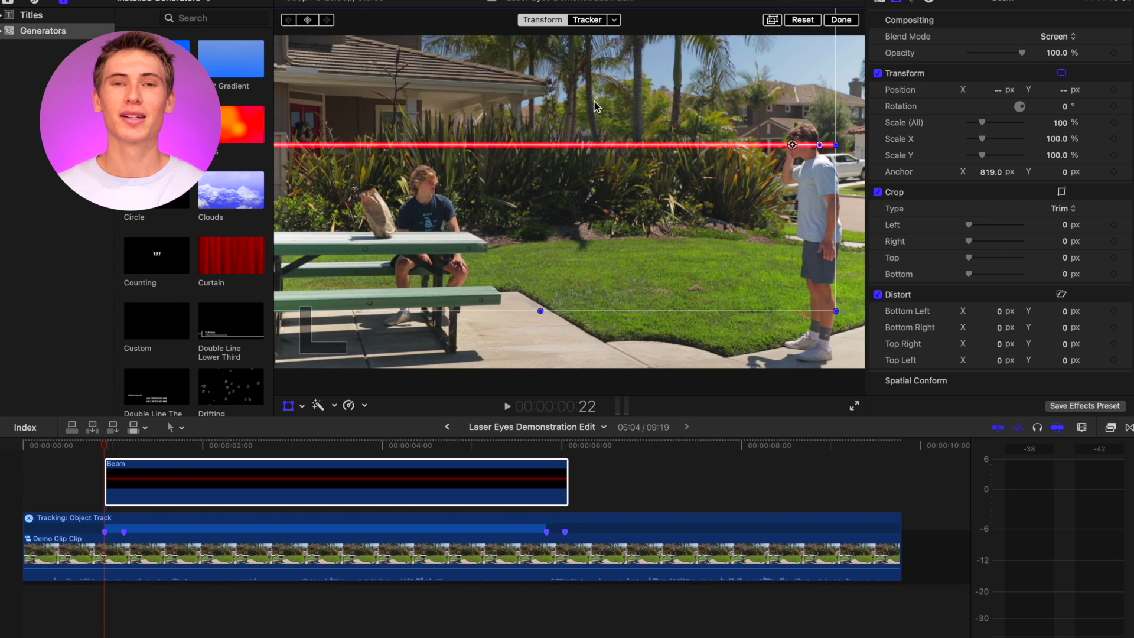
# - Attach the beam to the demo clip's Object Track with the Offset from Tracker behavior
pyautogui.click(615, 21)
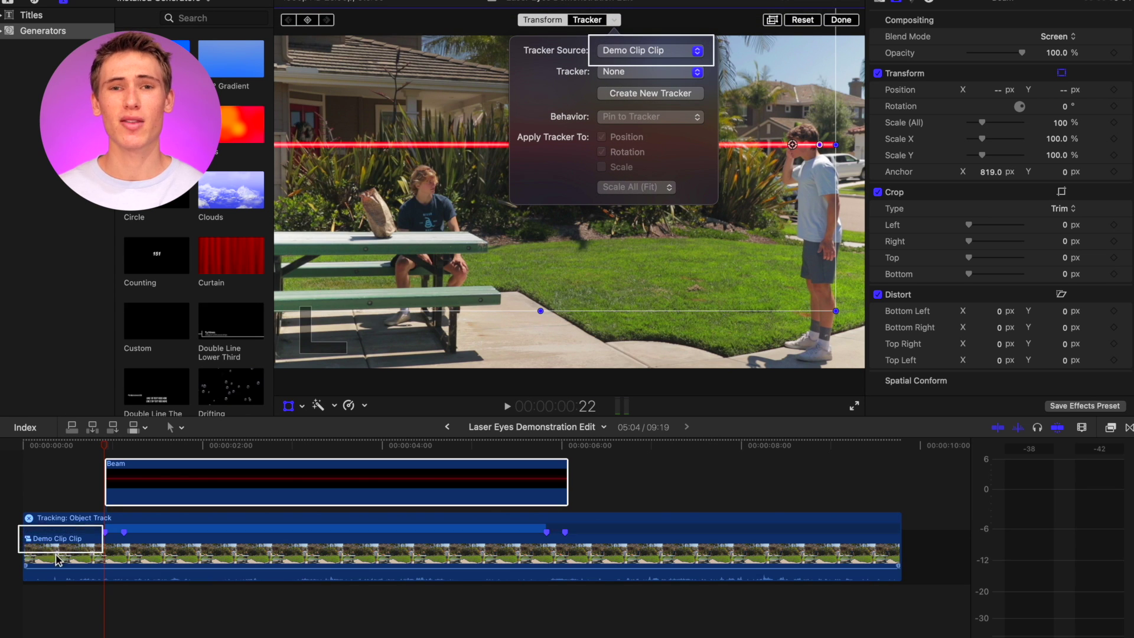
pyautogui.click(634, 73)
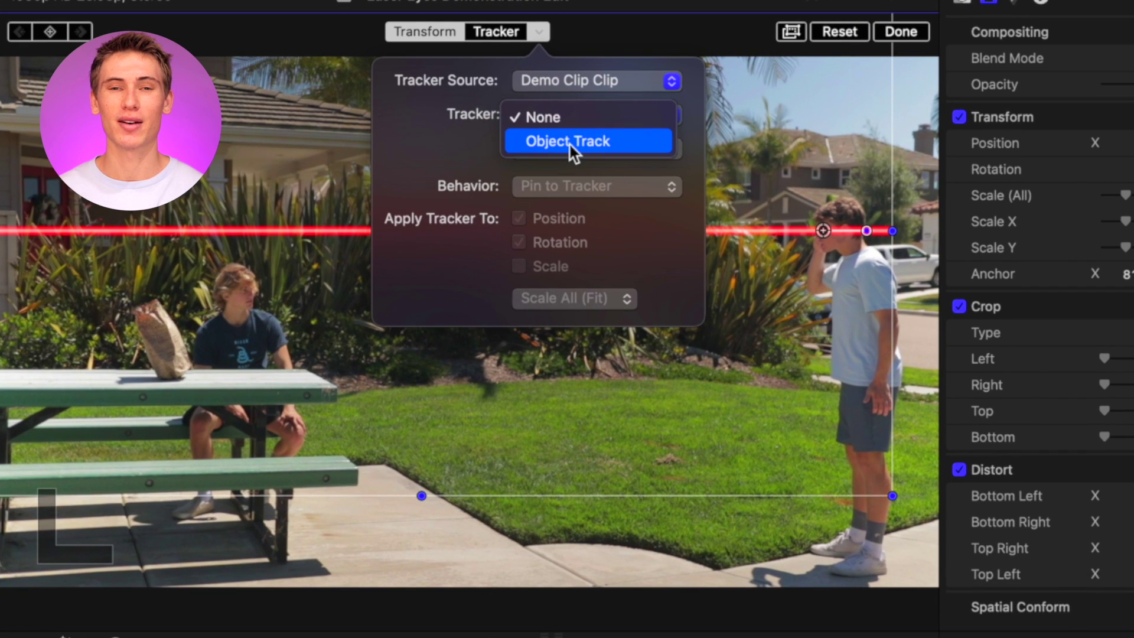
pyautogui.click(570, 143)
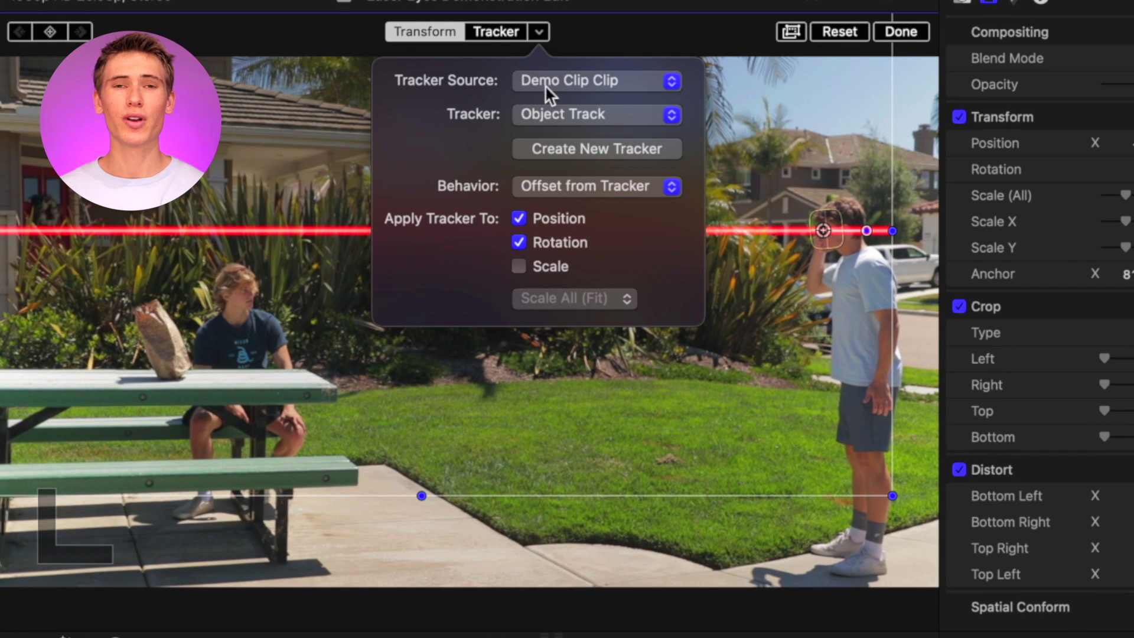
pyautogui.click(566, 187)
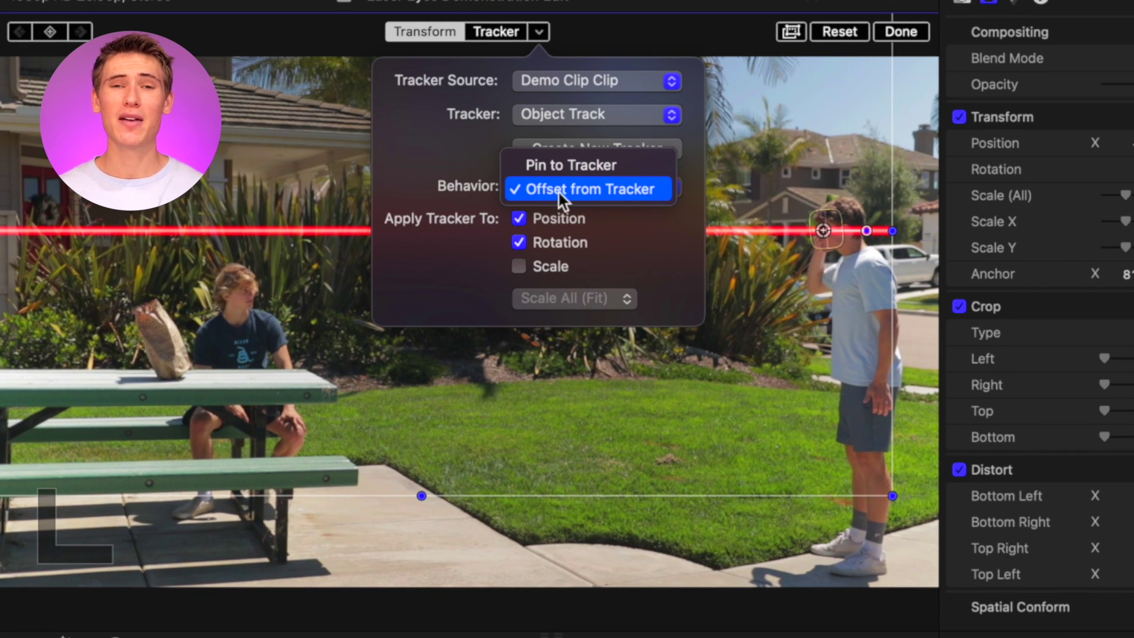
pyautogui.click(559, 190)
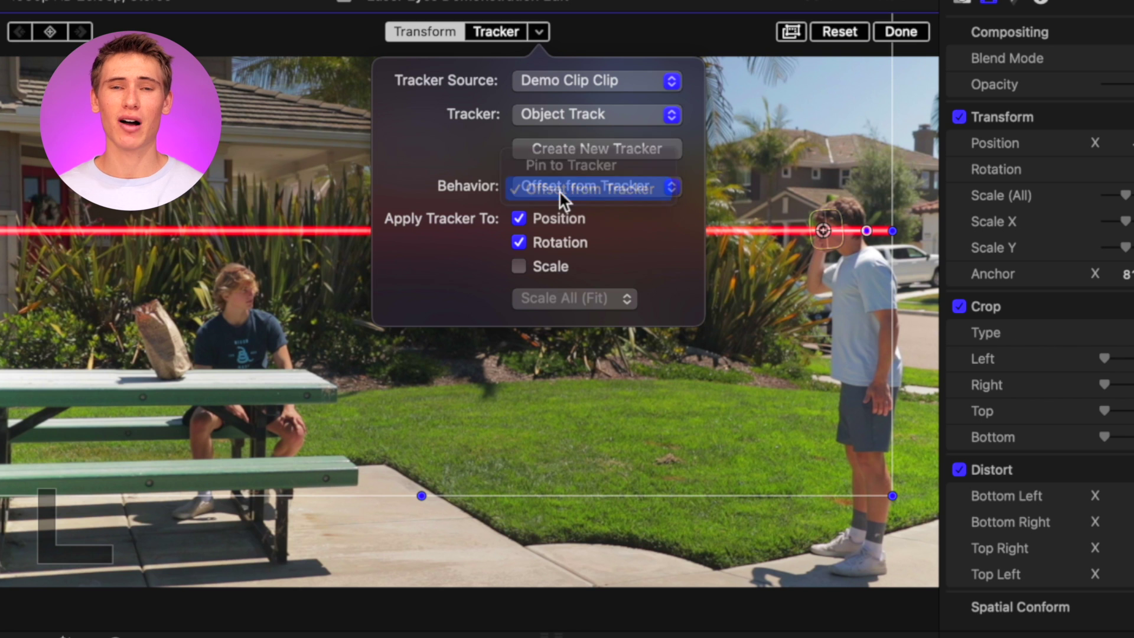
# - Exclude rotation from the tracker link and set the beam's rotation to 9° to aim it at the paper bag
pyautogui.click(519, 242)
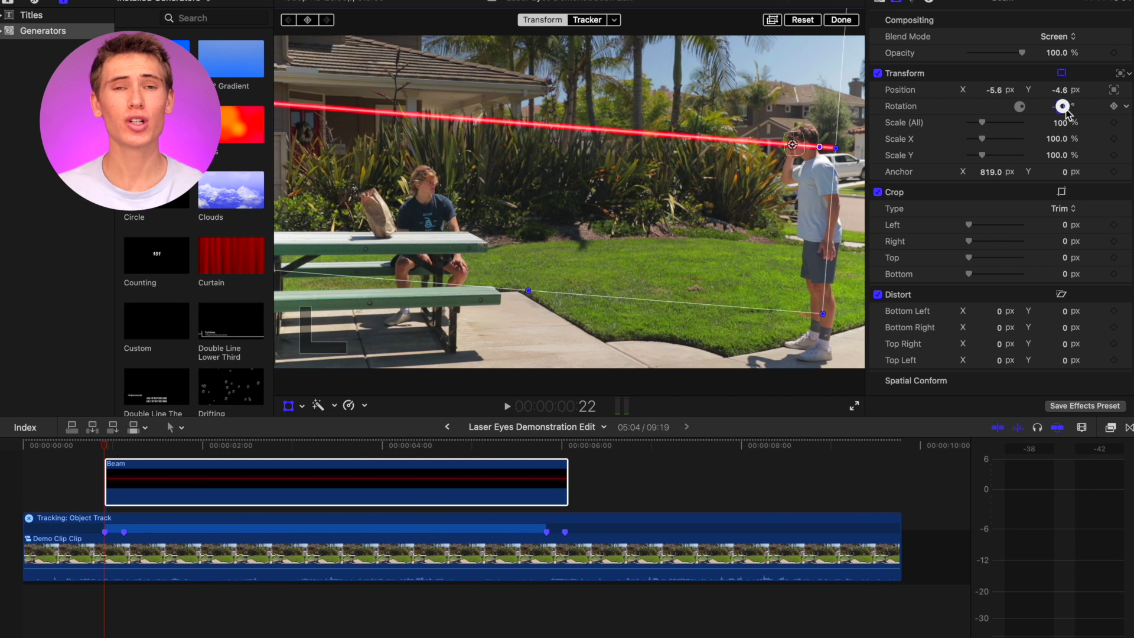
pyautogui.moveTo(1065, 108); pyautogui.dragTo(1067, 98)
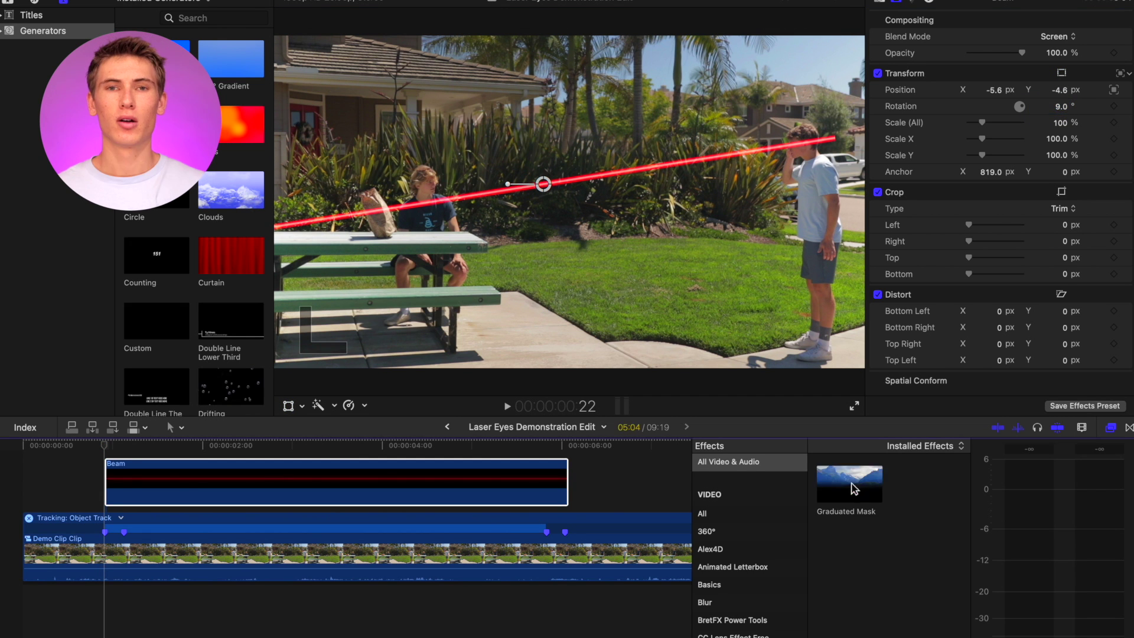
# - Apply a Graduated Mask to the beam and position its two control points so the beam fades out at the man's eye
pyautogui.moveTo(853, 488); pyautogui.dragTo(414, 481)
pyautogui.moveTo(529, 110); pyautogui.dragTo(782, 145)
pyautogui.click(854, 3)
pyautogui.click(859, 73)
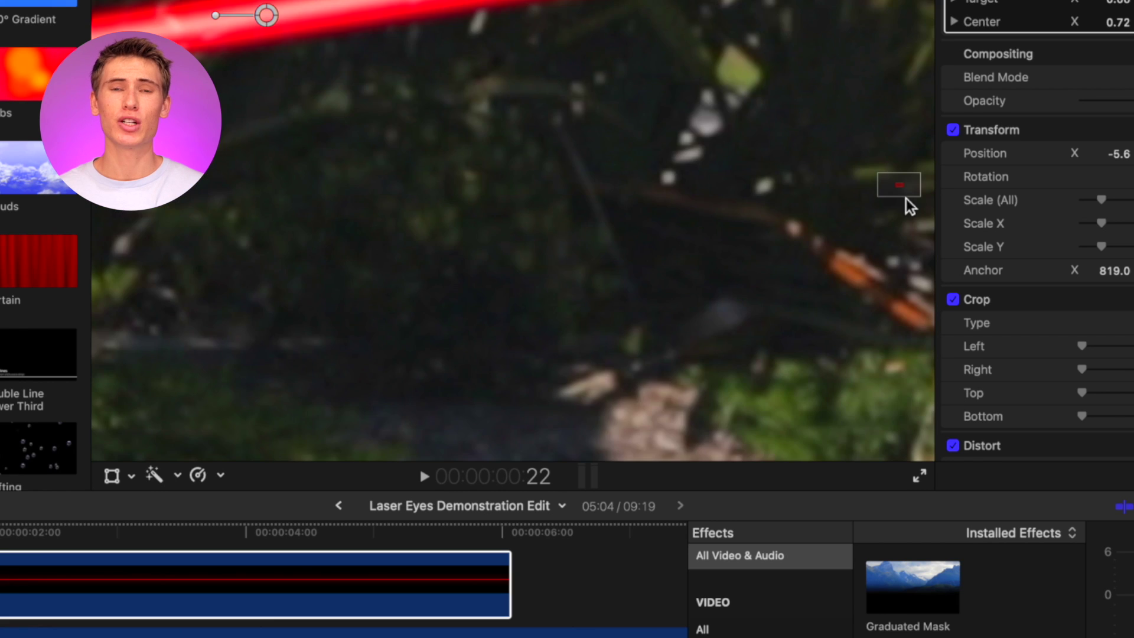
pyautogui.moveTo(900, 186); pyautogui.dragTo(914, 180)
pyautogui.moveTo(489, 317); pyautogui.dragTo(562, 311)
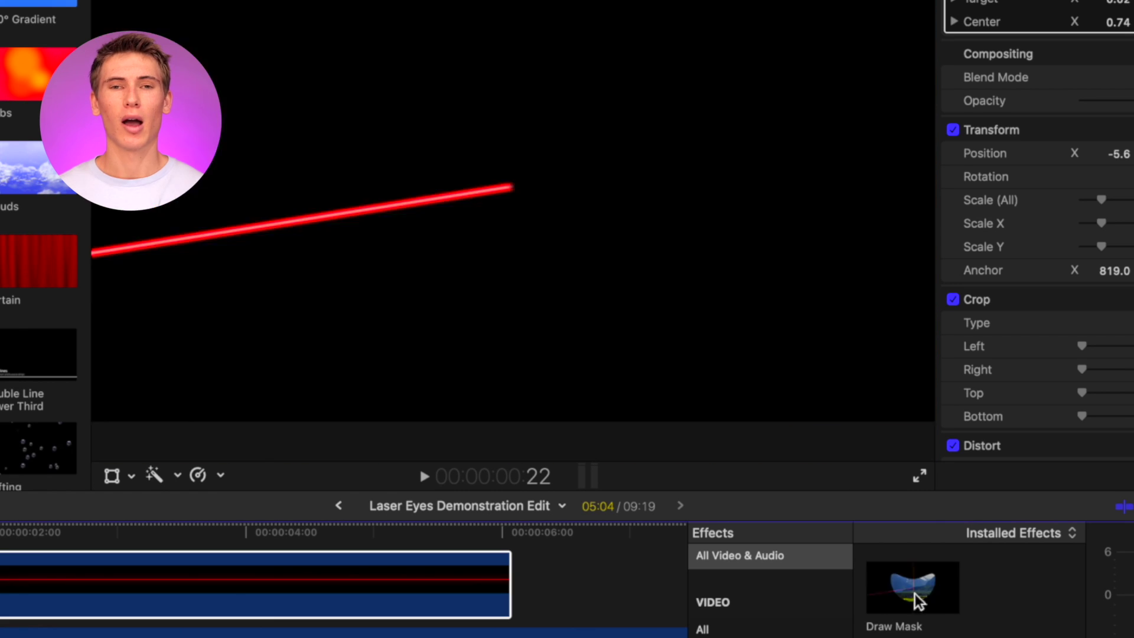
# - Apply a Draw Mask to the beam and draw a closed four-point shape over the side of the standing man's head
pyautogui.moveTo(917, 600)
pyautogui.mouseDown()
pyautogui.moveTo(469, 587)
pyautogui.moveTo(446, 600)
pyautogui.mouseUp()
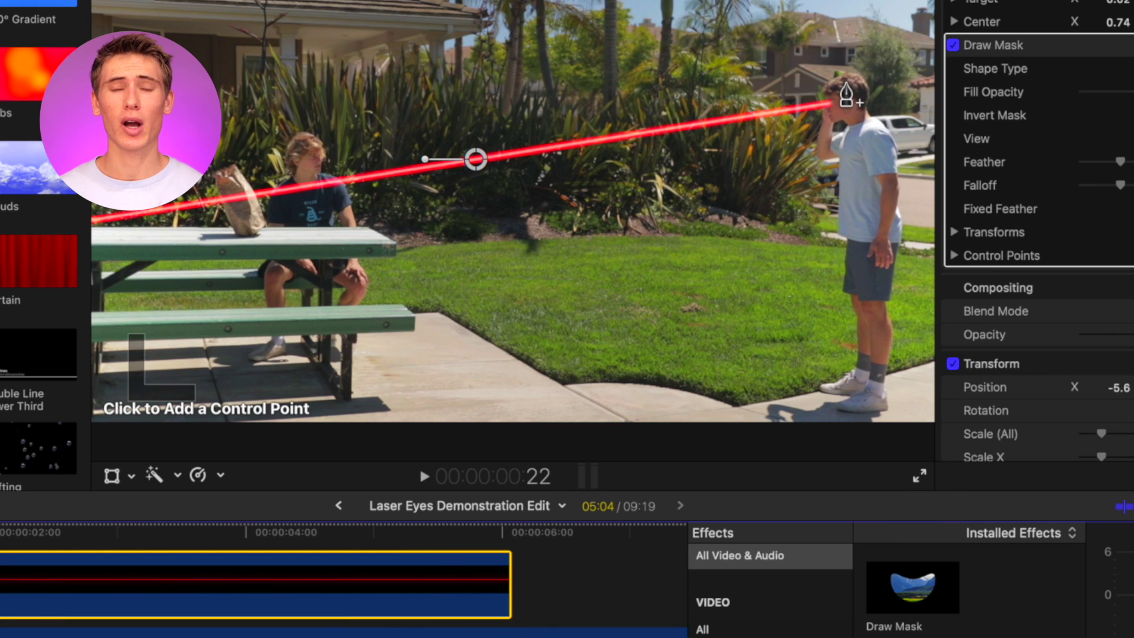
pyautogui.click(840, 81)
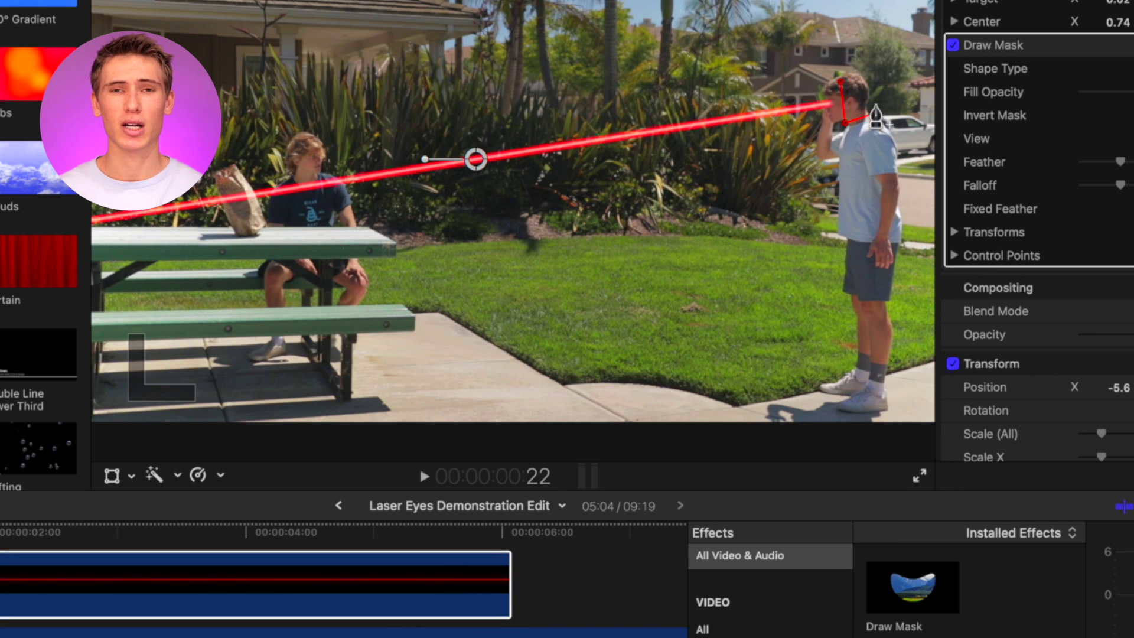
pyautogui.click(841, 82)
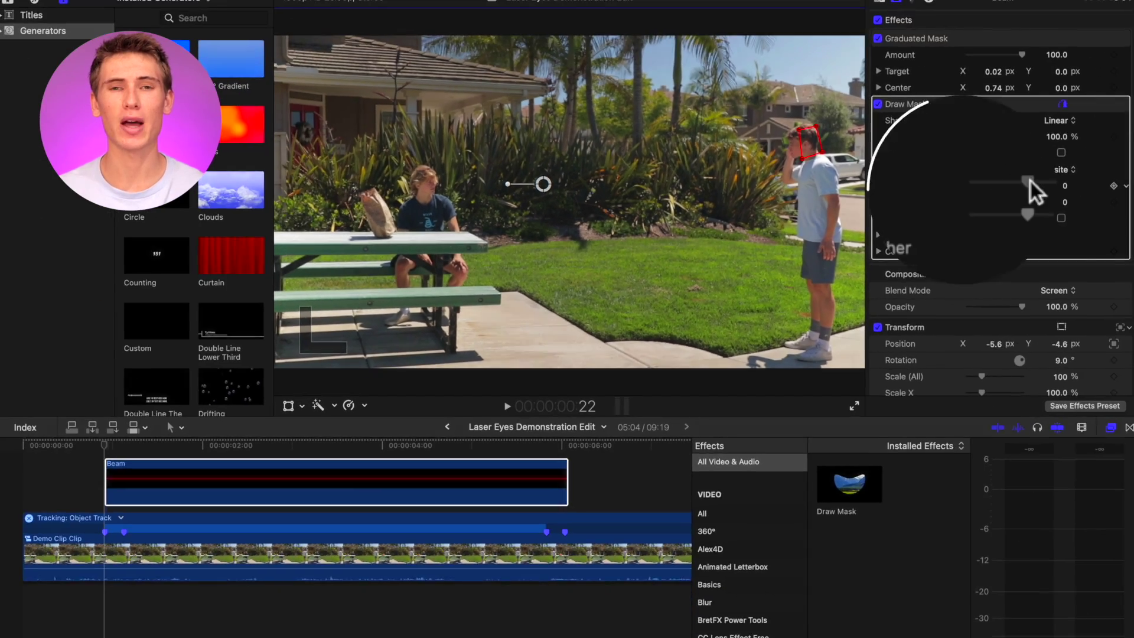
# - Set the Draw Mask's feather to 100 and keyframe its Control Points at the start of the beam
pyautogui.moveTo(1121, 162); pyautogui.dragTo(1133, 162)
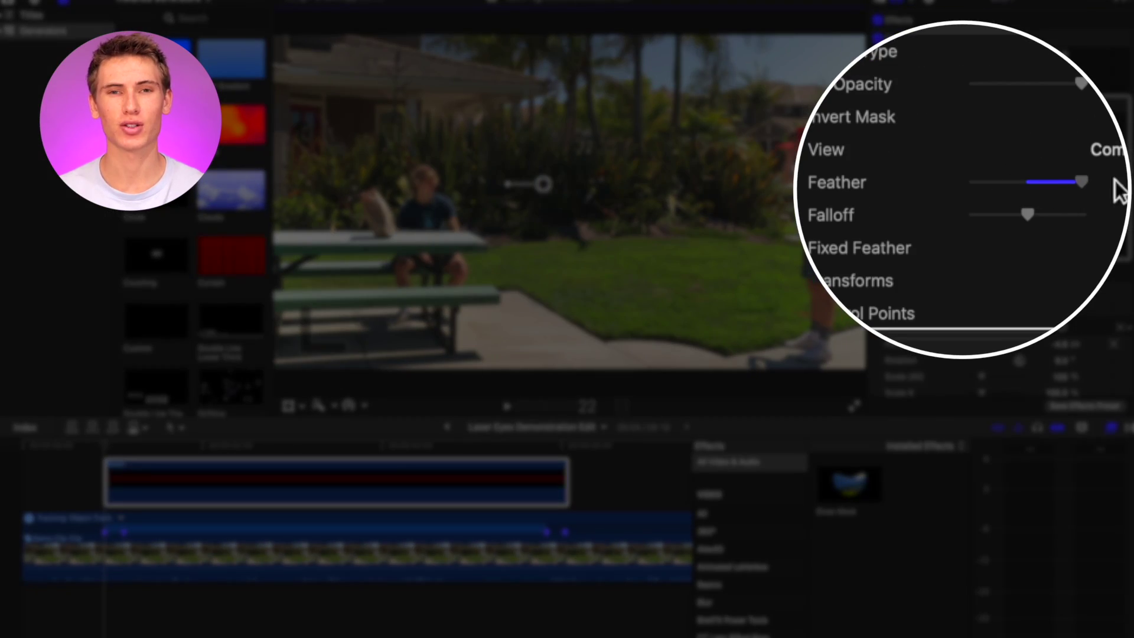
pyautogui.press('Left')
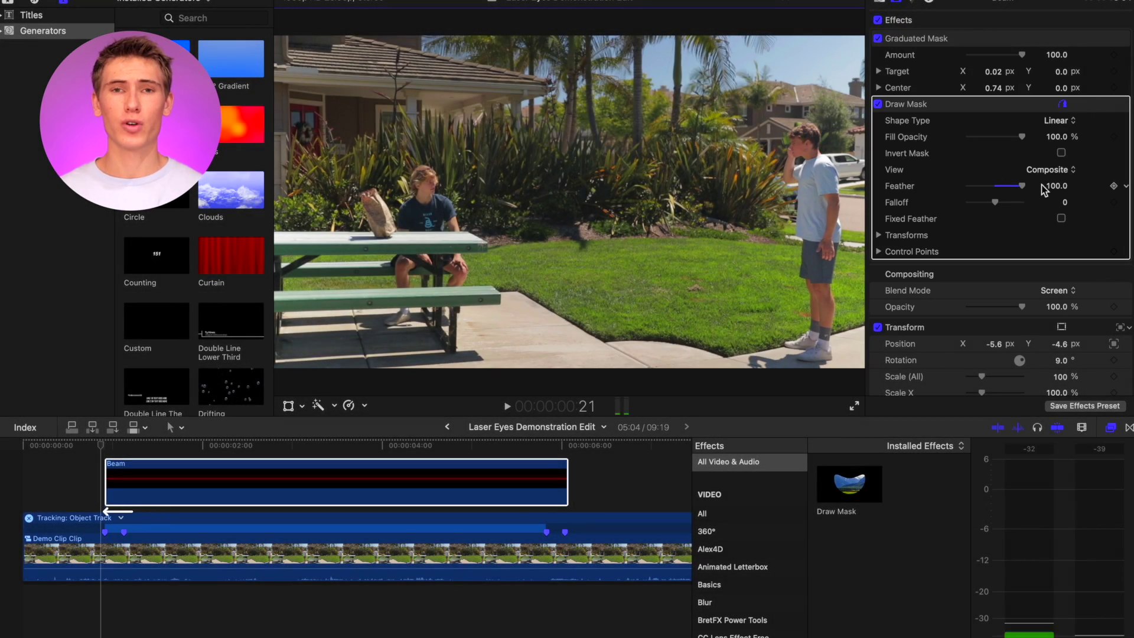
pyautogui.click(879, 235)
pyautogui.click(1114, 252)
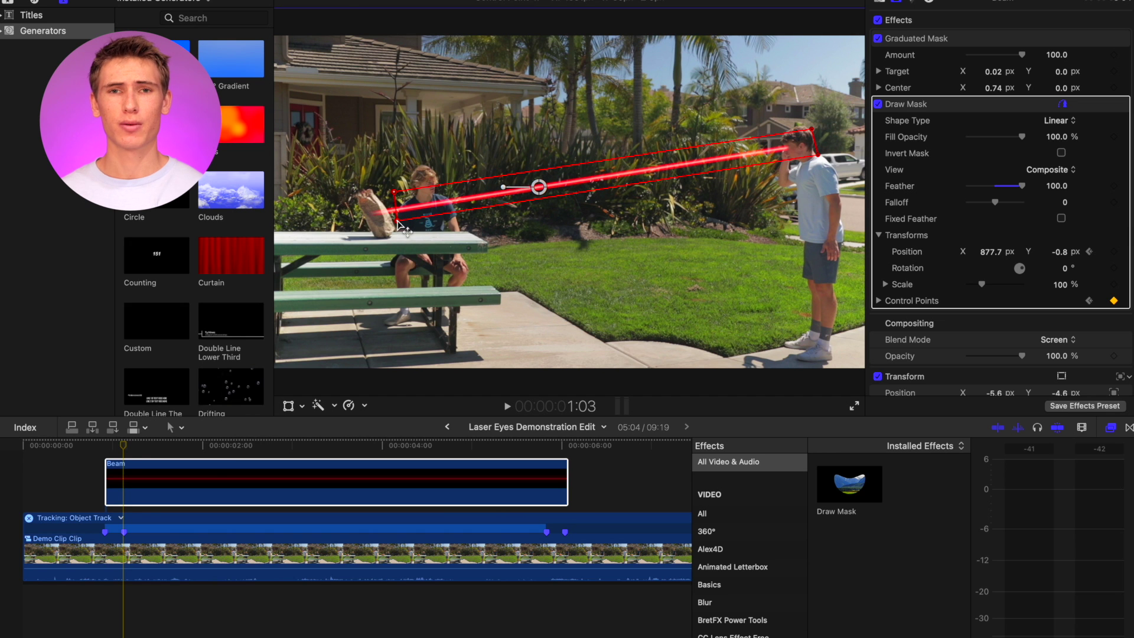
# - At 5:20, extend the far end of the beam's Draw Mask over the burning bag
pyautogui.moveTo(145, 444); pyautogui.dragTo(547, 446)
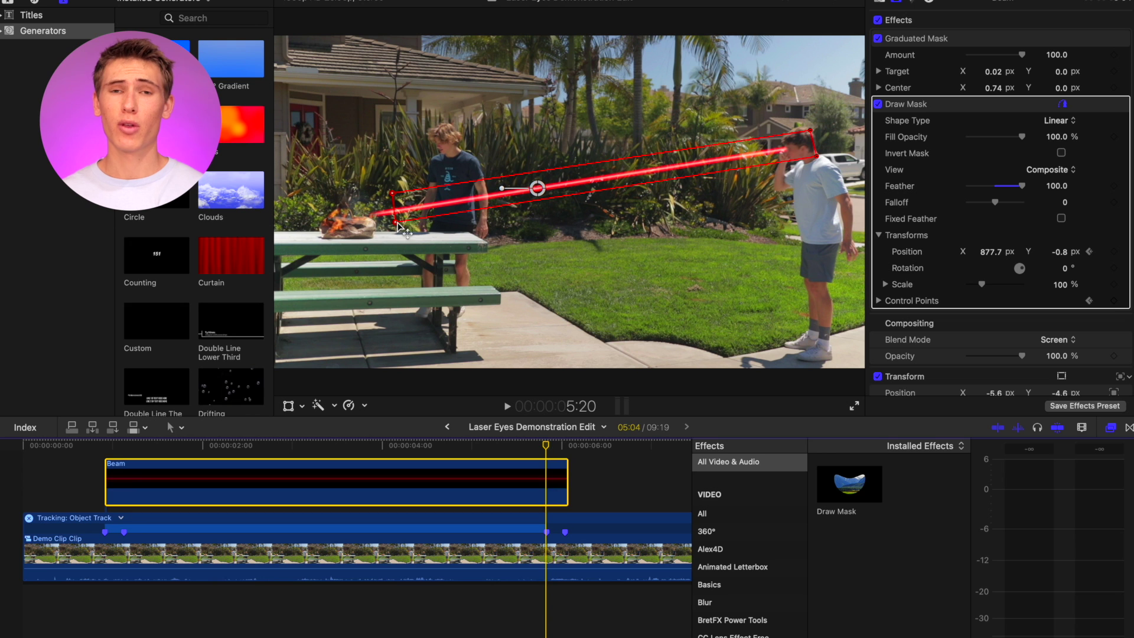
pyautogui.moveTo(398, 224); pyautogui.dragTo(376, 227)
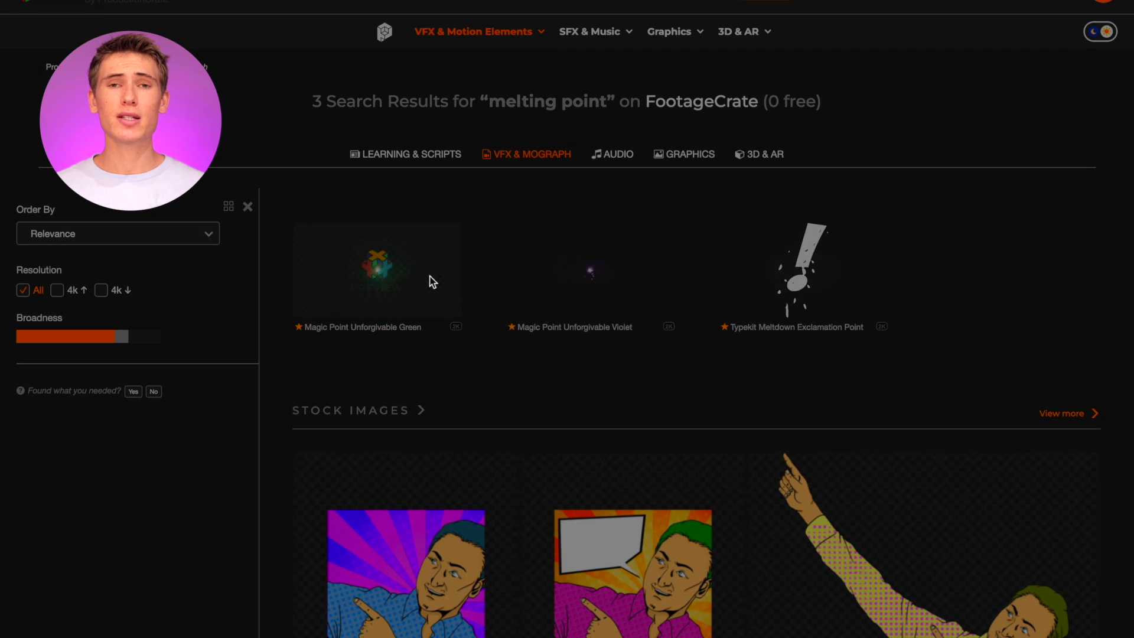
pyautogui.click(431, 282)
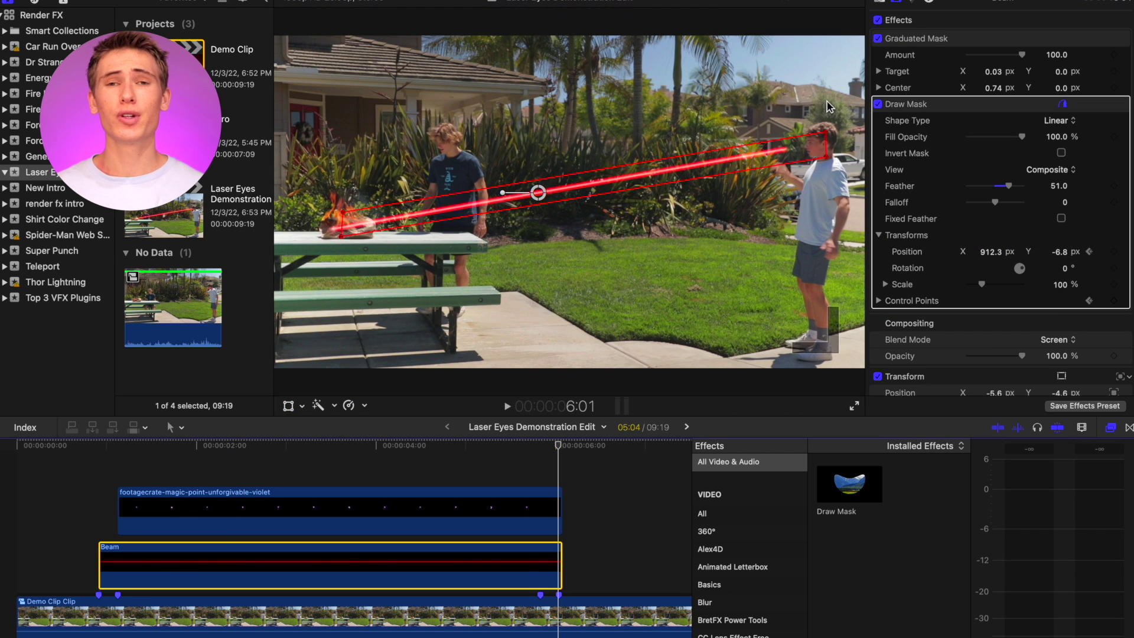
pyautogui.click(828, 104)
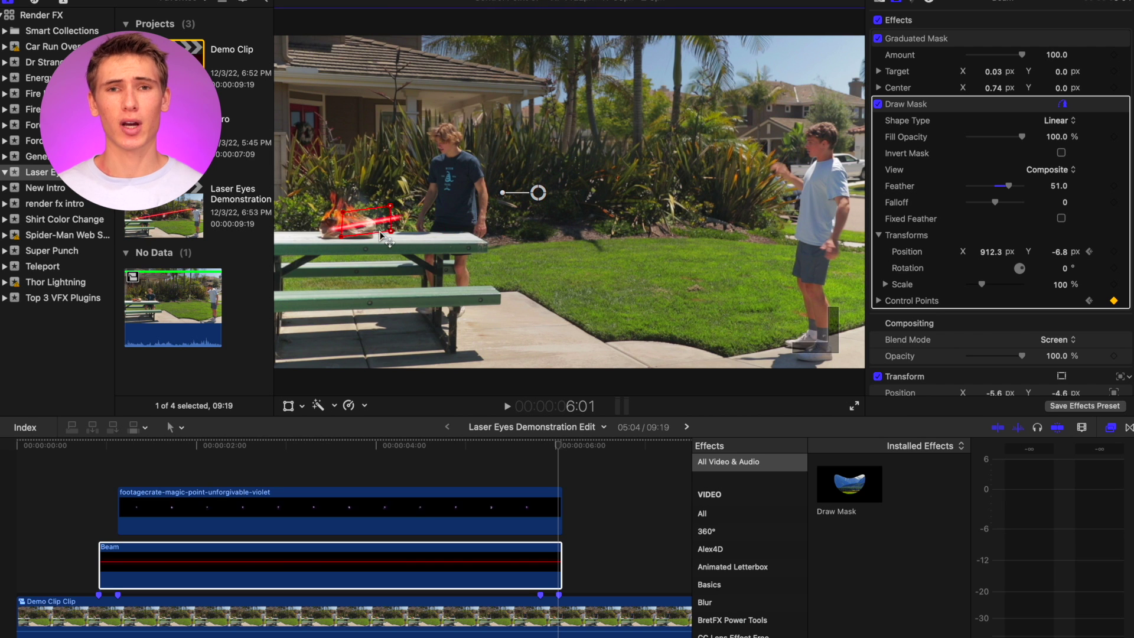
# - Duplicate the Beam clip beneath the original and rename the copy Beam Glow
pyautogui.click(347, 565)
pyautogui.moveTo(347, 564)
pyautogui.mouseDown()
pyautogui.moveTo(347, 596)
pyautogui.moveTo(346, 567)
pyautogui.mouseUp()
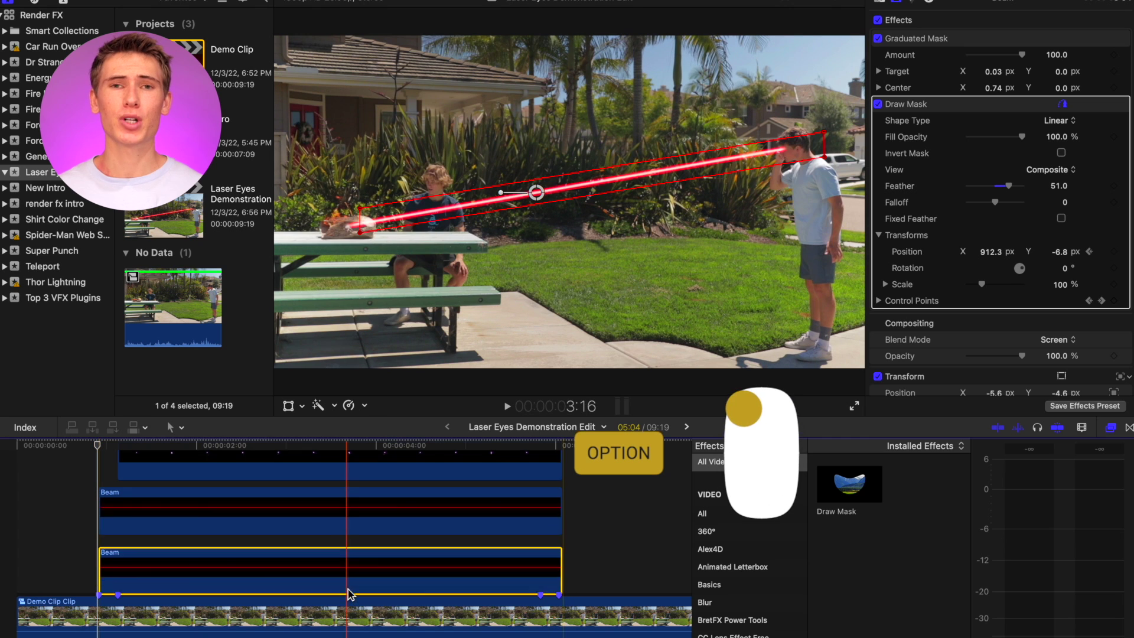
pyautogui.rightClick(346, 566)
pyautogui.click(396, 451)
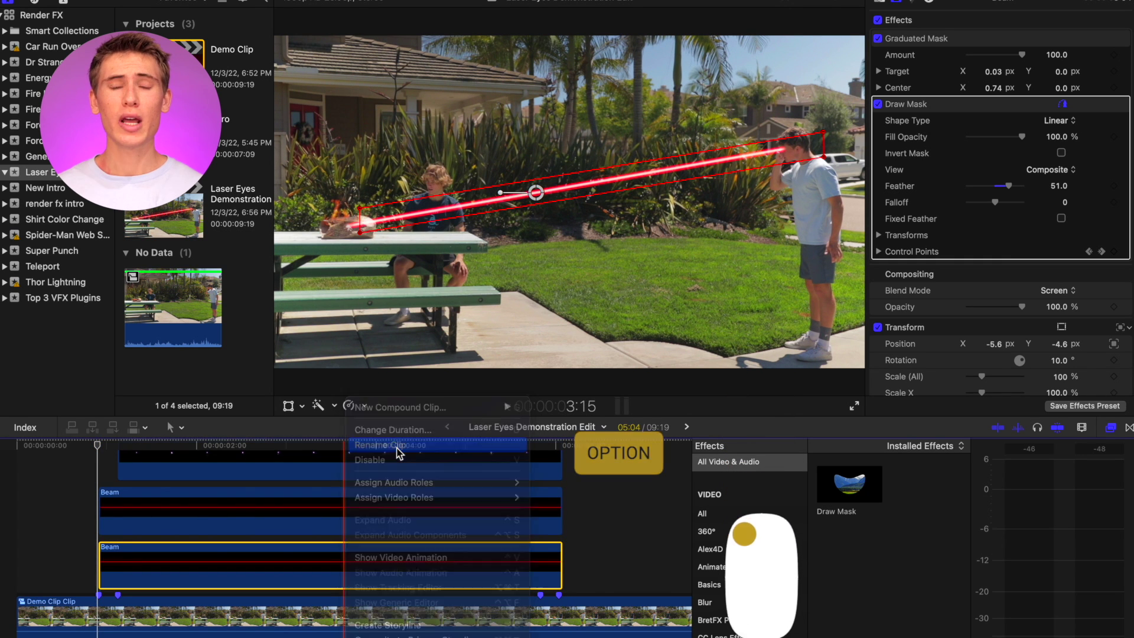
pyautogui.write('Glow')
pyautogui.press('Return')
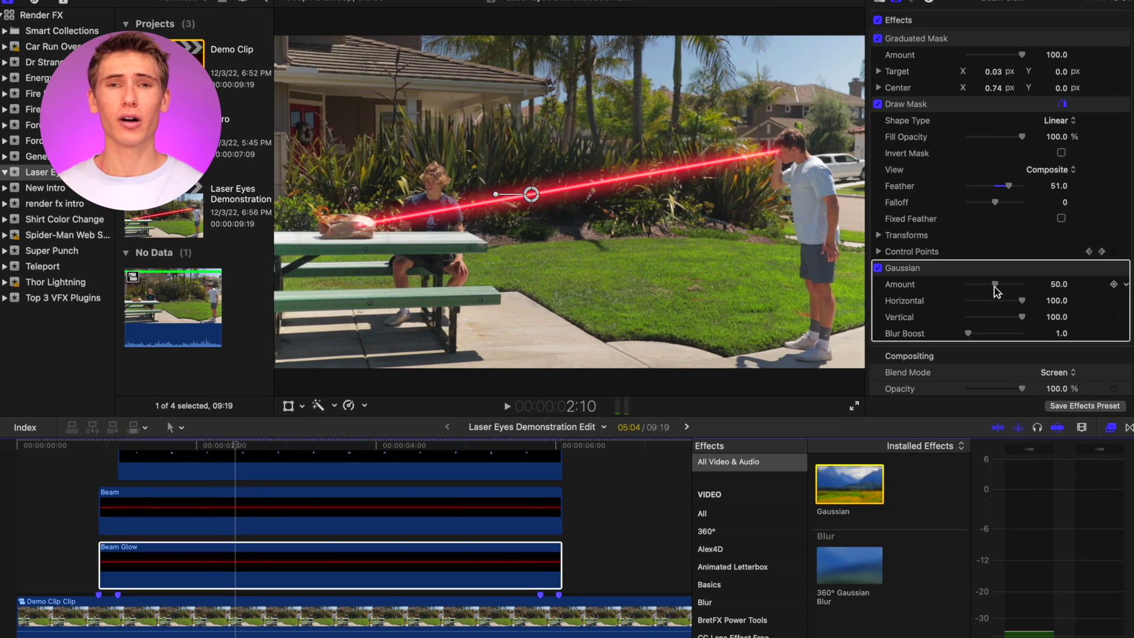
# - Switch to the MotionVFX website and look through the free mAdjustment Layer product page
pyautogui.click(912, 1)
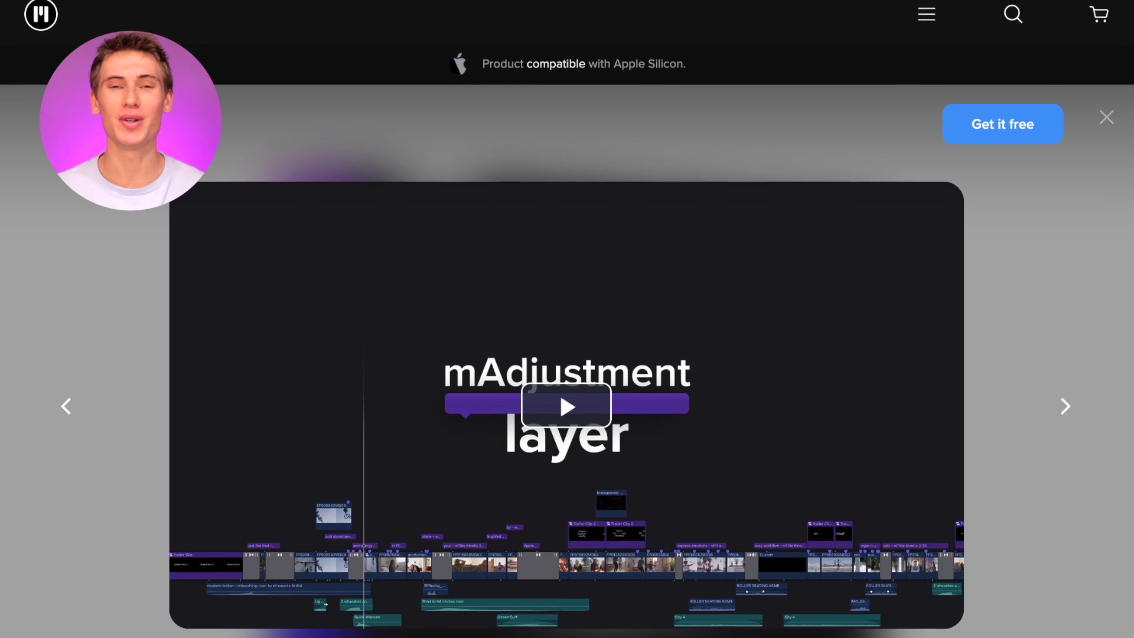
pyautogui.scroll(-5, 567, 319)
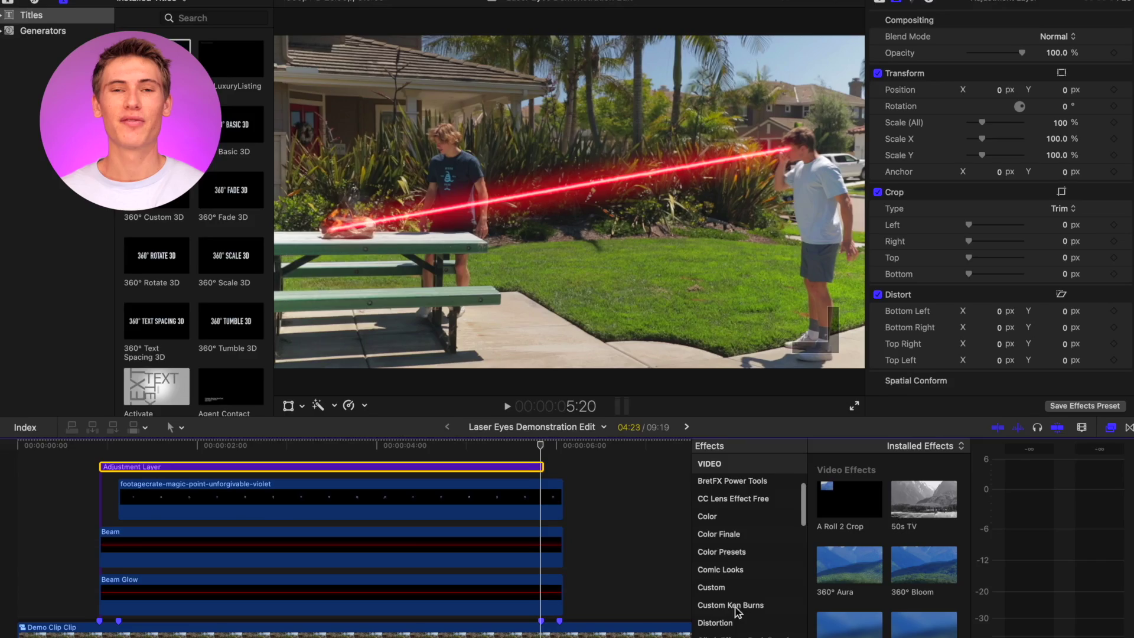
pyautogui.scroll(-5, 736, 611)
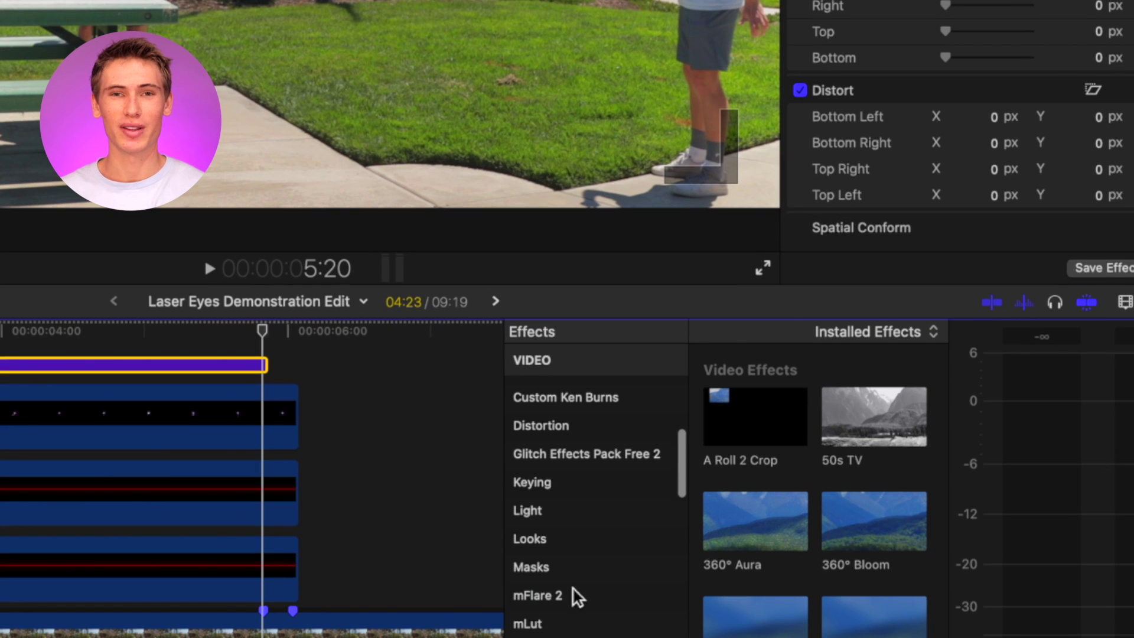
# - Find the Horizon Glimmer flare among the mFlare 2 effects and apply it to the Adjustment Layer
pyautogui.click(573, 590)
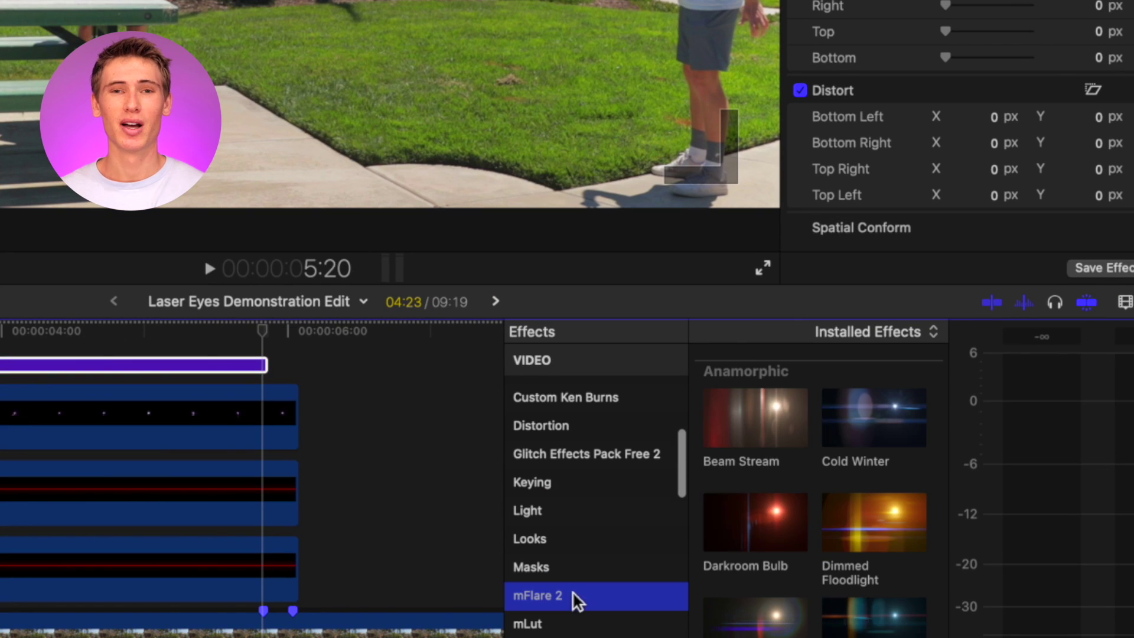
pyautogui.scroll(-3, 813, 566)
pyautogui.scroll(-15, 813, 566)
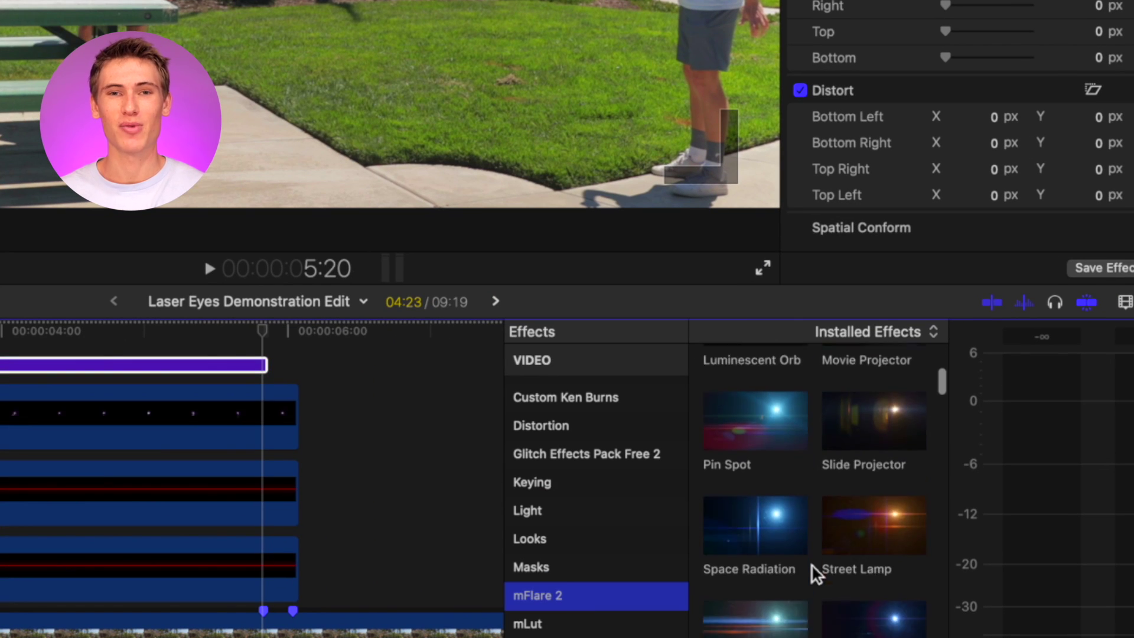
pyautogui.scroll(-20, 812, 566)
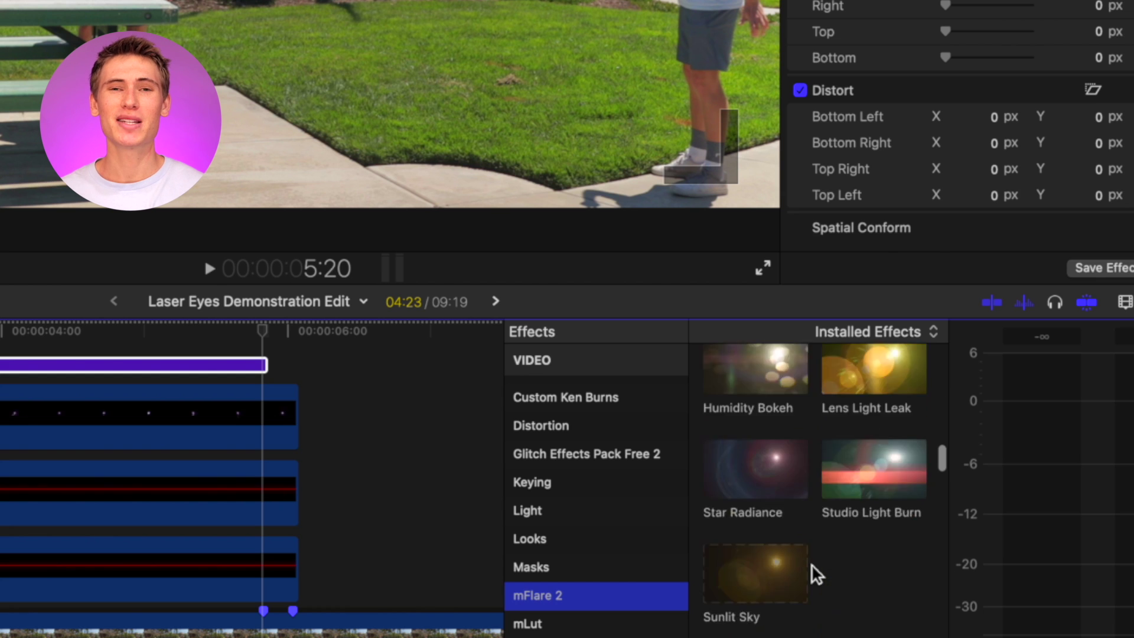
pyautogui.scroll(-15, 813, 566)
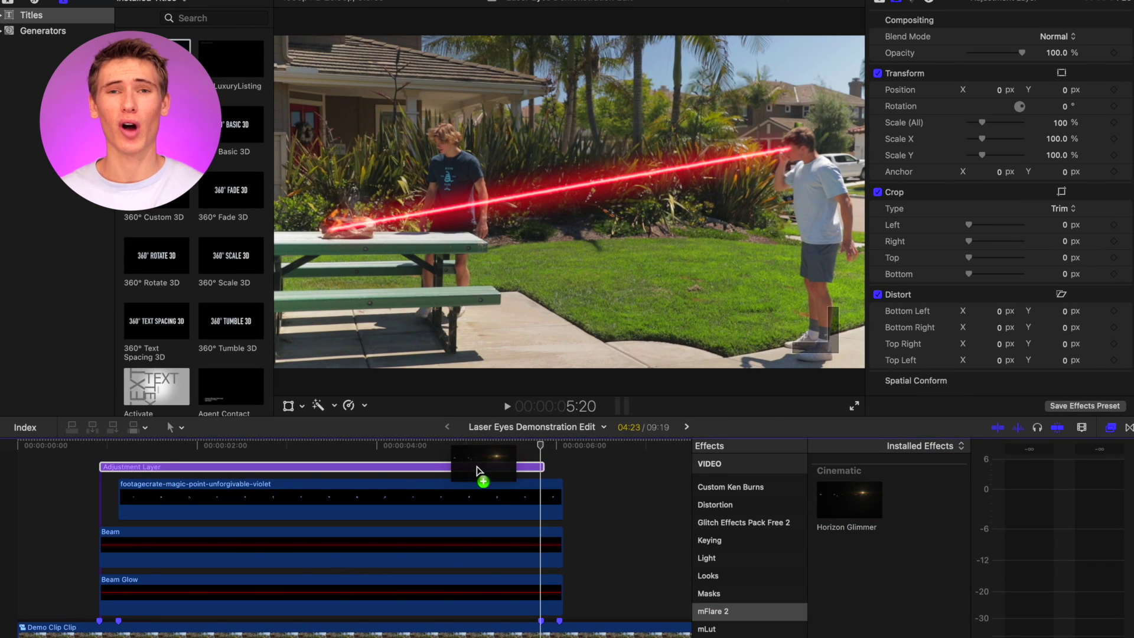
pyautogui.moveTo(476, 465); pyautogui.dragTo(476, 465)
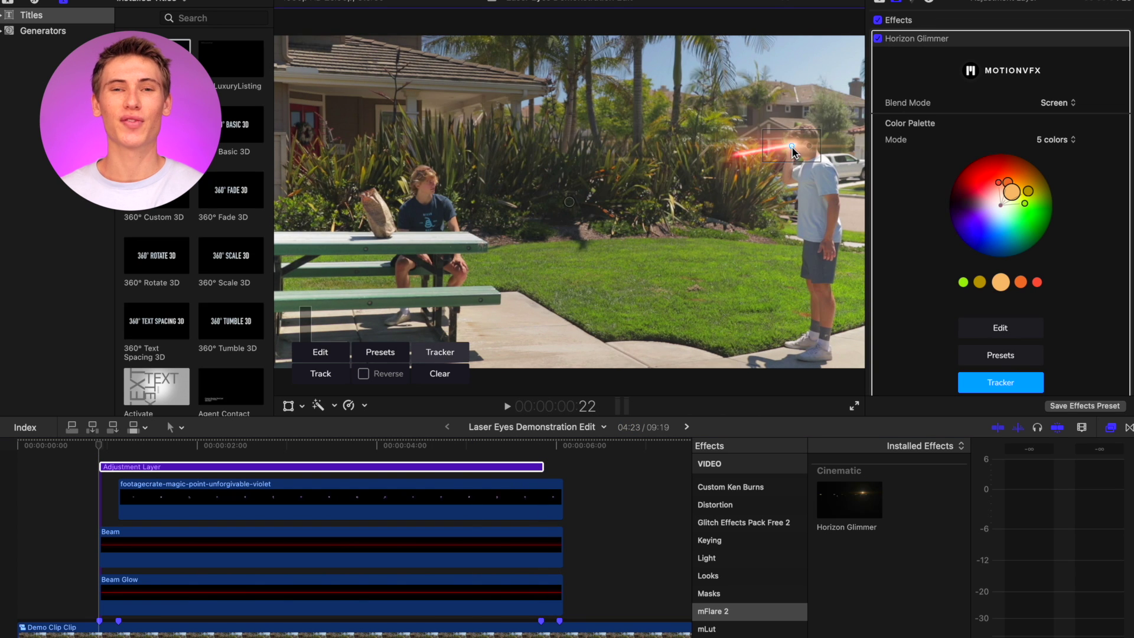
# - Place the Horizon Glimmer tracker on the beam's origin at the standing man's eye and track it through the clip
pyautogui.click(792, 1)
pyautogui.click(846, 207)
pyautogui.moveTo(845, 206); pyautogui.dragTo(856, 205)
pyautogui.moveTo(278, 173); pyautogui.dragTo(422, 173)
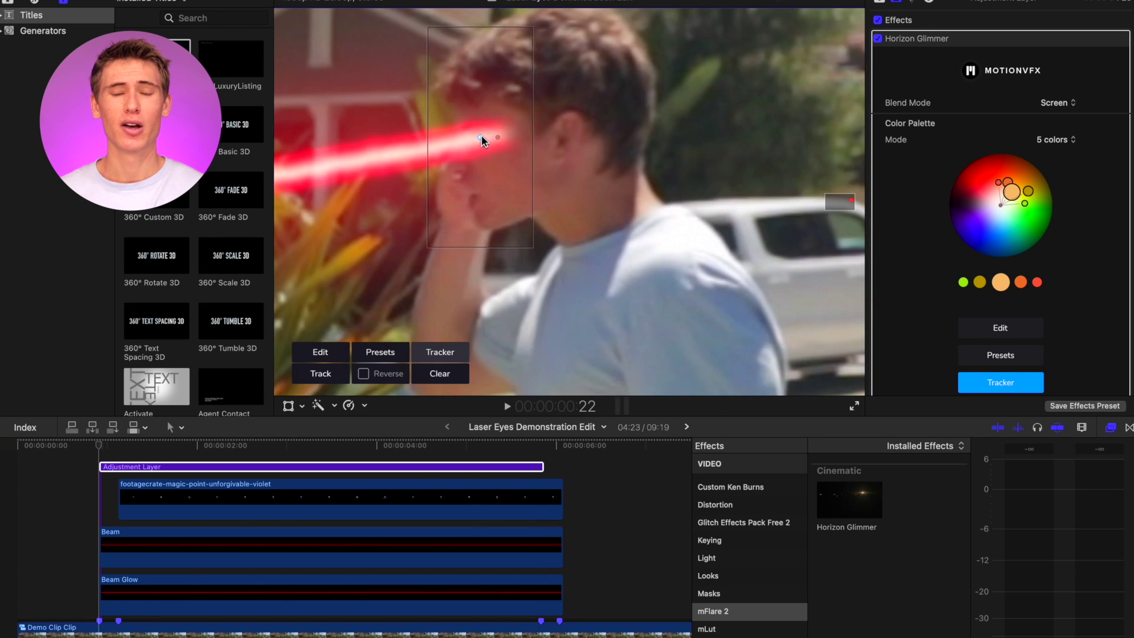
pyautogui.click(321, 374)
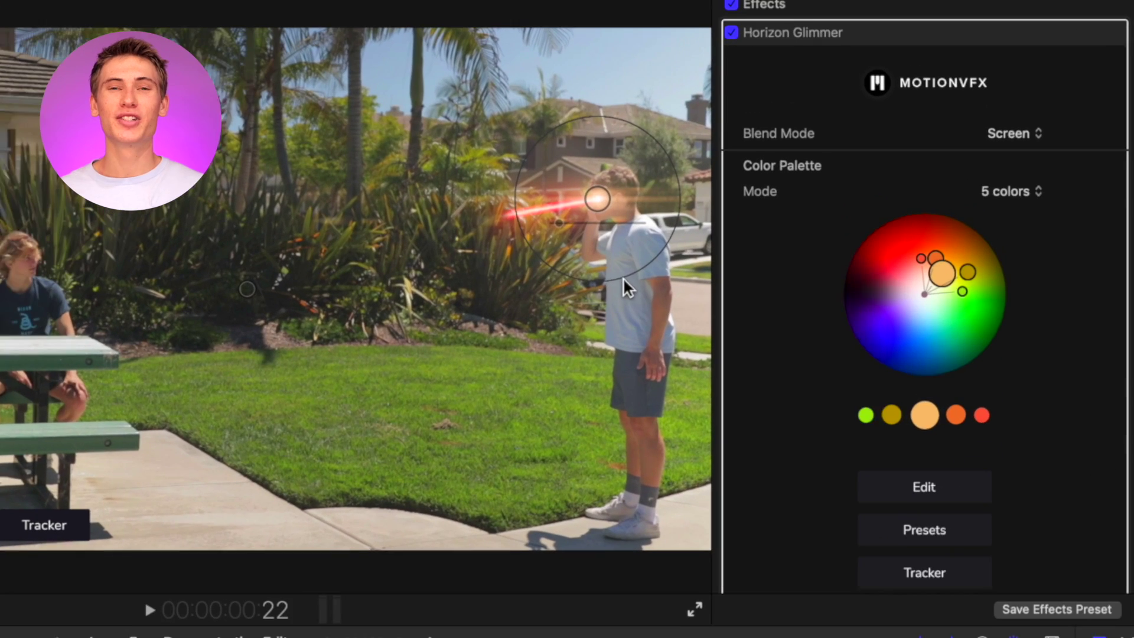
# - Set the flare's color palette mode to 3 colors and shift its main color to dark red
pyautogui.click(1056, 140)
pyautogui.click(1053, 130)
pyautogui.moveTo(1012, 192); pyautogui.dragTo(981, 175)
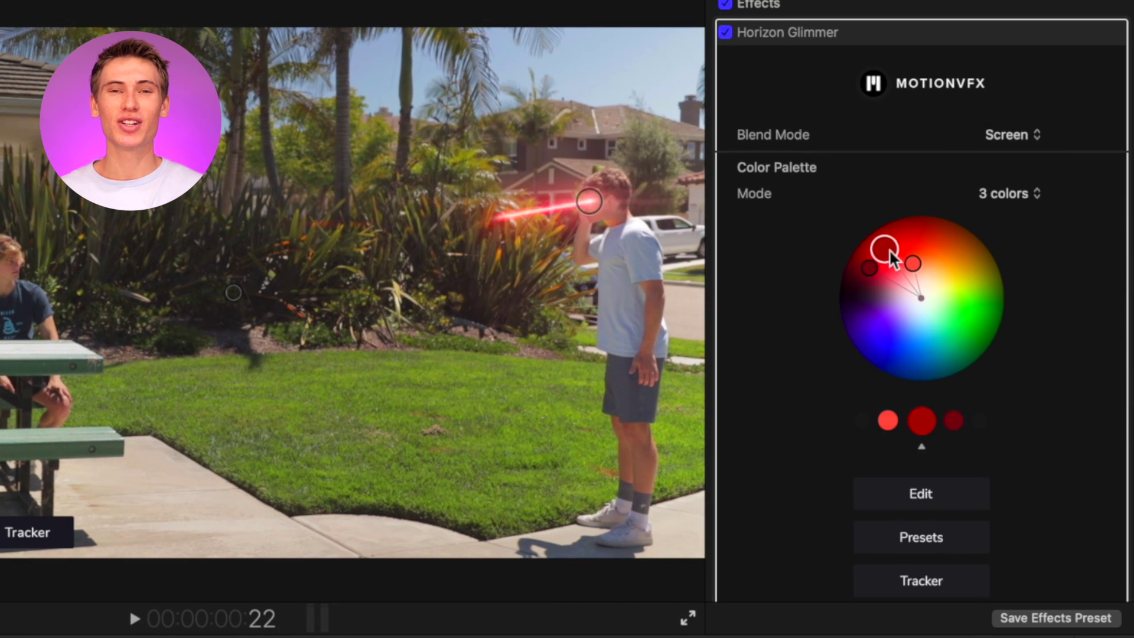
# - Set the flare's brightness to 218.7 and raise its saturation close to the maximum
pyautogui.moveTo(554, 226); pyautogui.dragTo(566, 226)
pyautogui.scroll(-10, 900, 416)
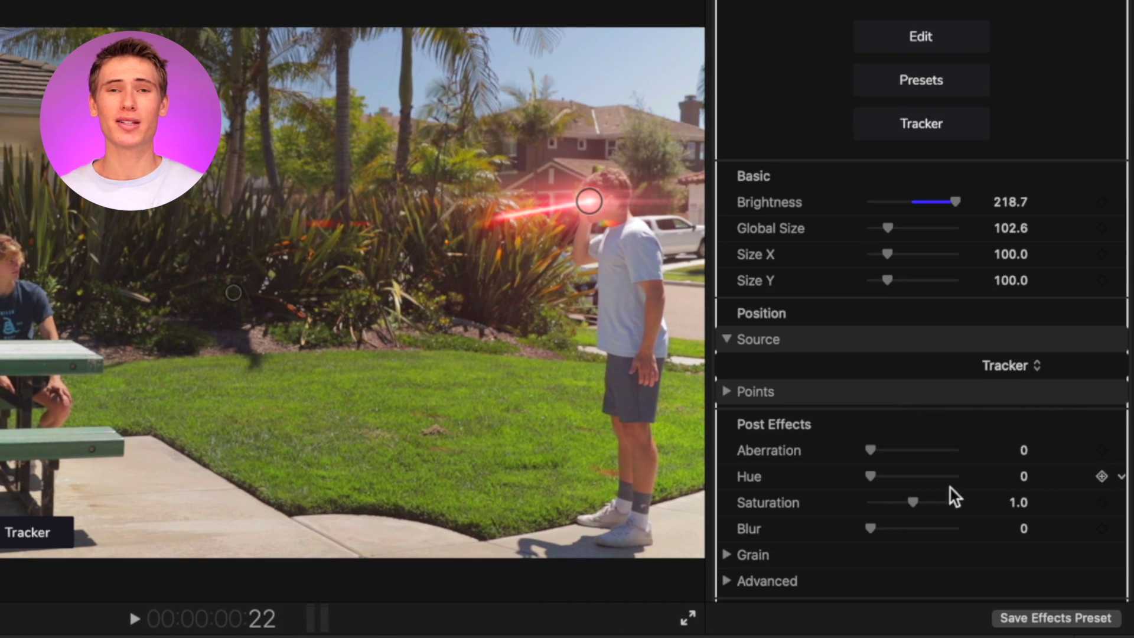
pyautogui.moveTo(911, 501); pyautogui.dragTo(955, 502)
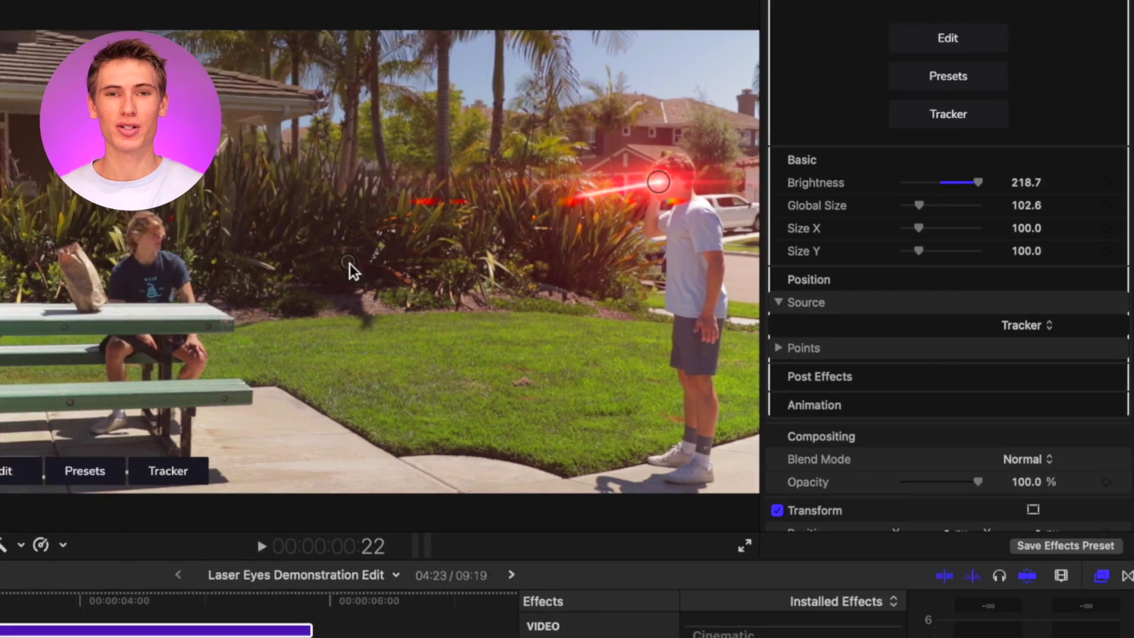
# - Open the flare's element editor, go through its elements and open the Custom Color of the selected one
pyautogui.moveTo(349, 263); pyautogui.dragTo(252, 332)
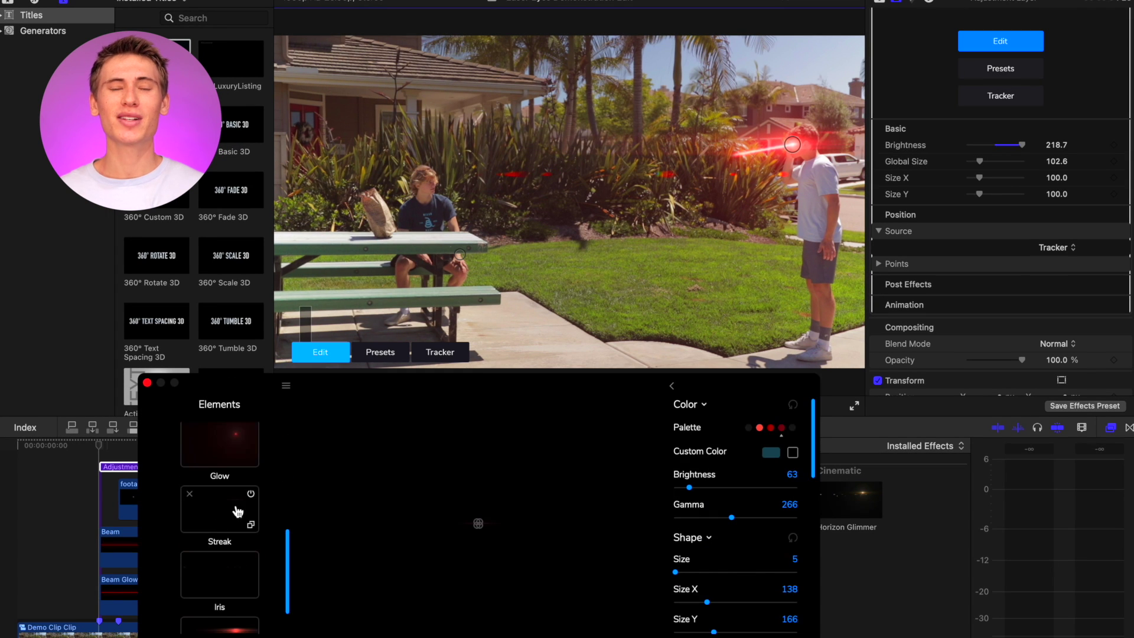
pyautogui.scroll(-5, 735, 531)
pyautogui.click(772, 453)
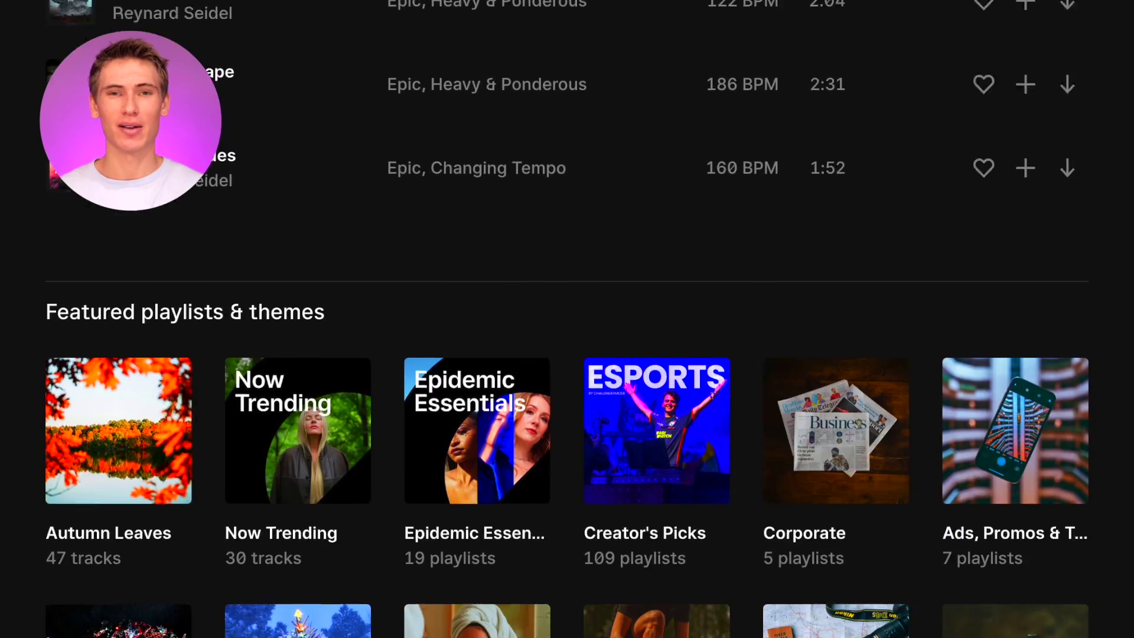
pyautogui.scroll(-15, 567, 319)
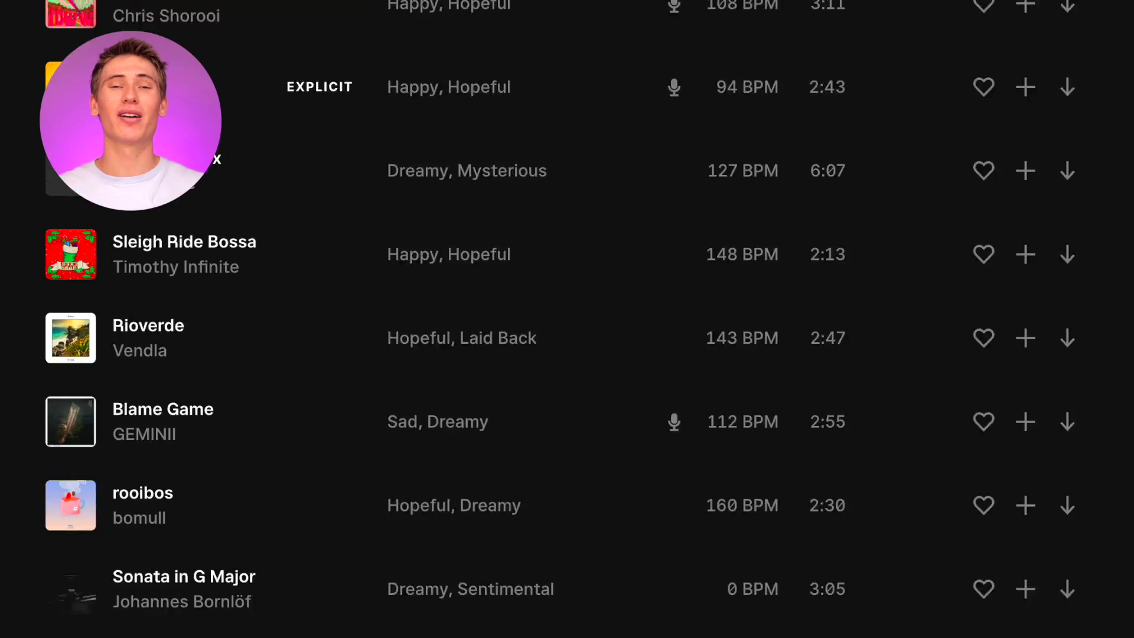